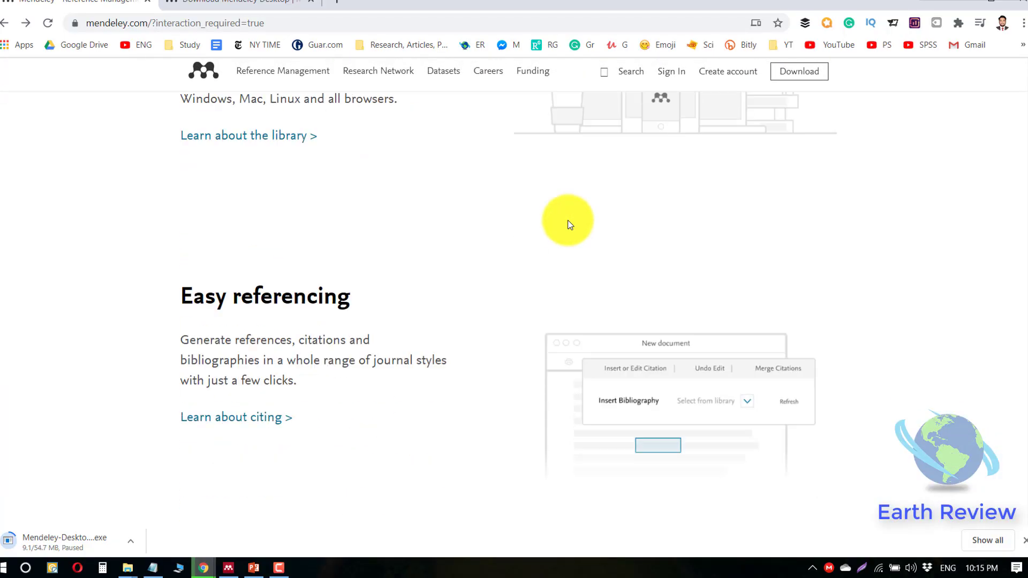
scroll(562, 225, "down", 5)
scroll(562, 225, "down", 6)
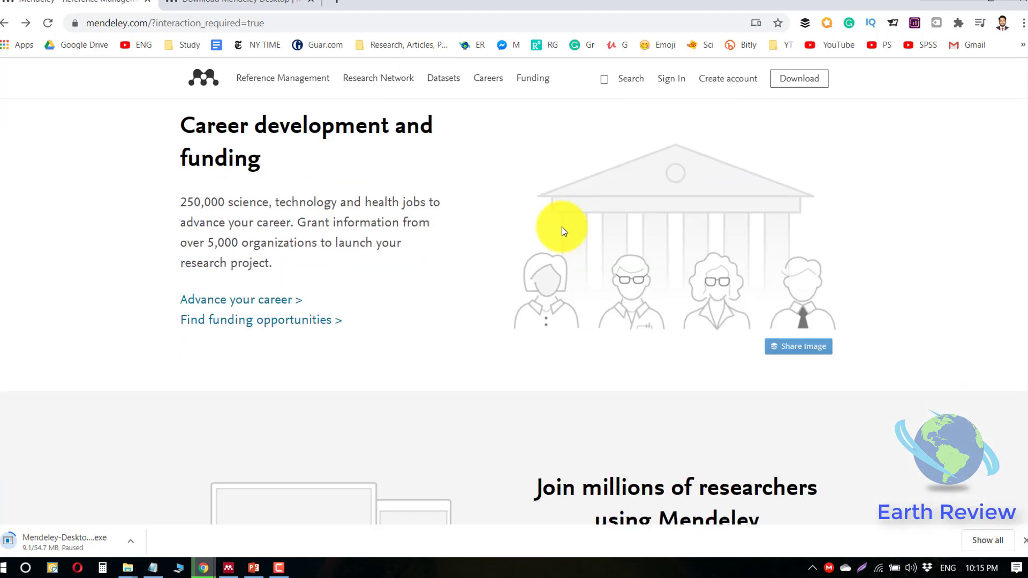
scroll(561, 226, "down", 5)
scroll(561, 226, "up", 14)
scroll(561, 227, "up", 15)
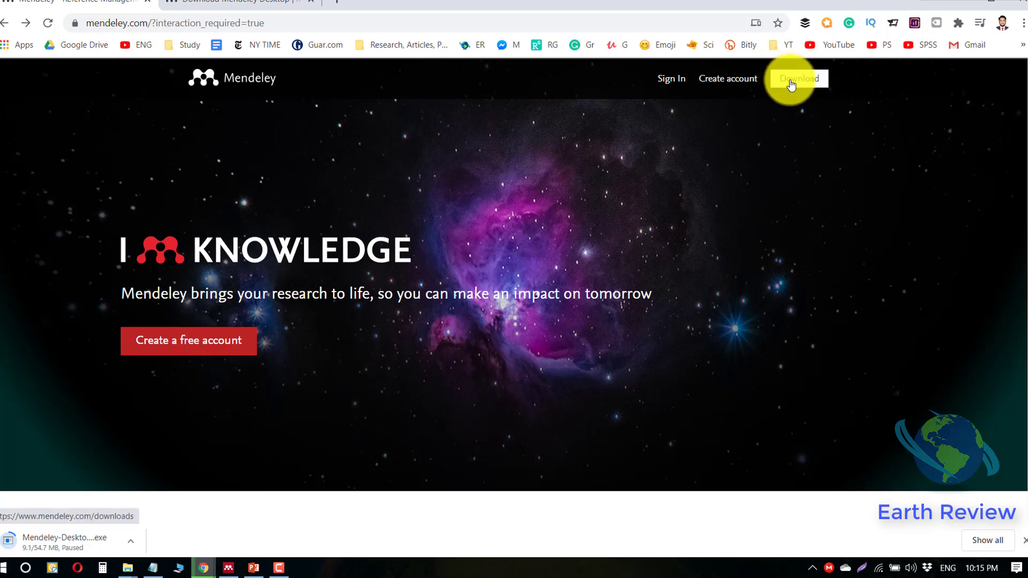
- Go to the Download Mendeley Desktop page and launch Mendeley Desktop to its Welcome sign-in window
left_click(261, 5)
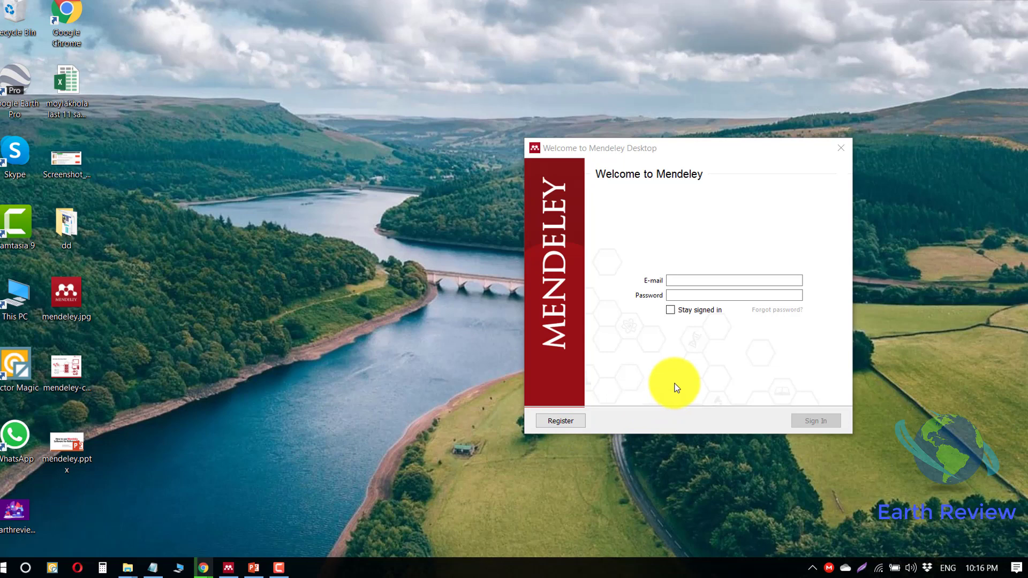
- Sign in to Mendeley Desktop with the account e-mail and password
left_click(712, 280)
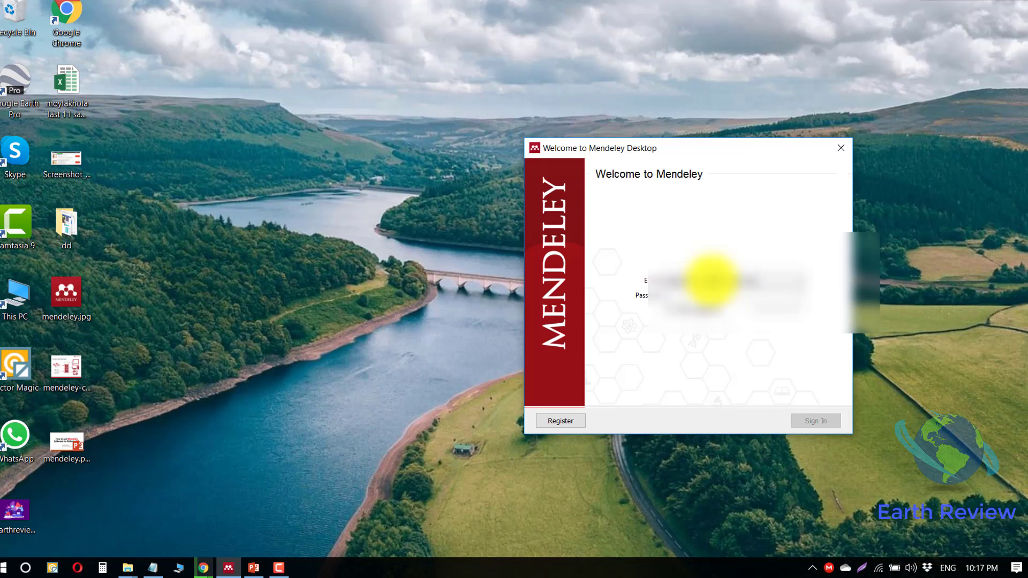
left_click(712, 293)
key("ctrl+v")
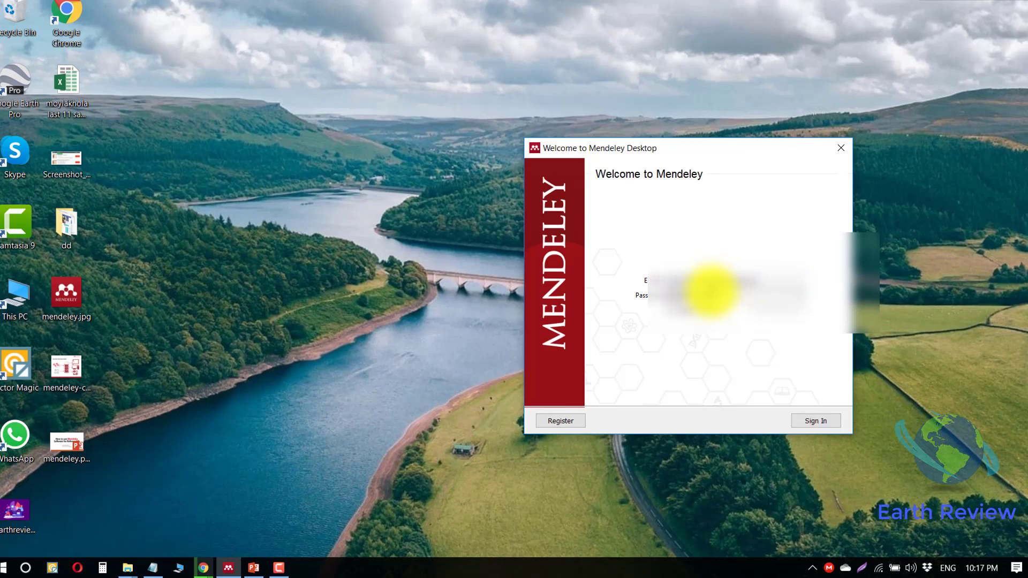
key("Return")
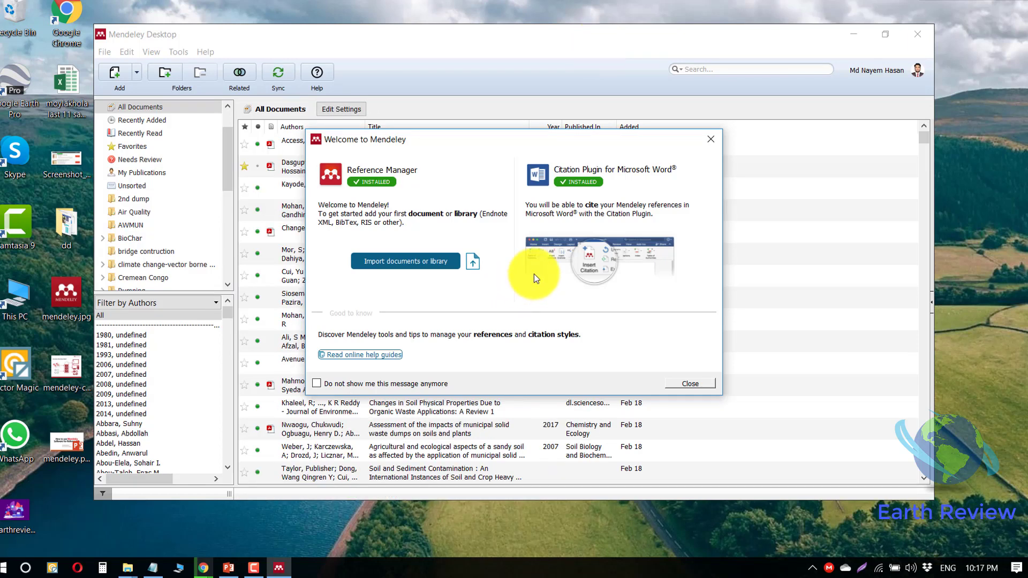
- Close the Welcome to Mendeley message and the Add and Create tip, and maximize the library window
left_click_drag(534, 143, 615, 144)
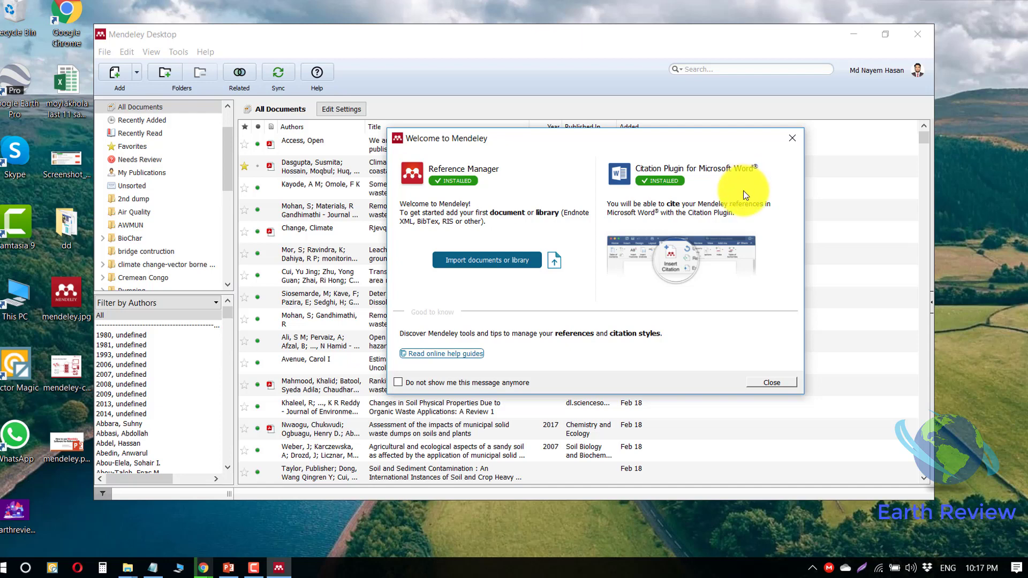
left_click(772, 381)
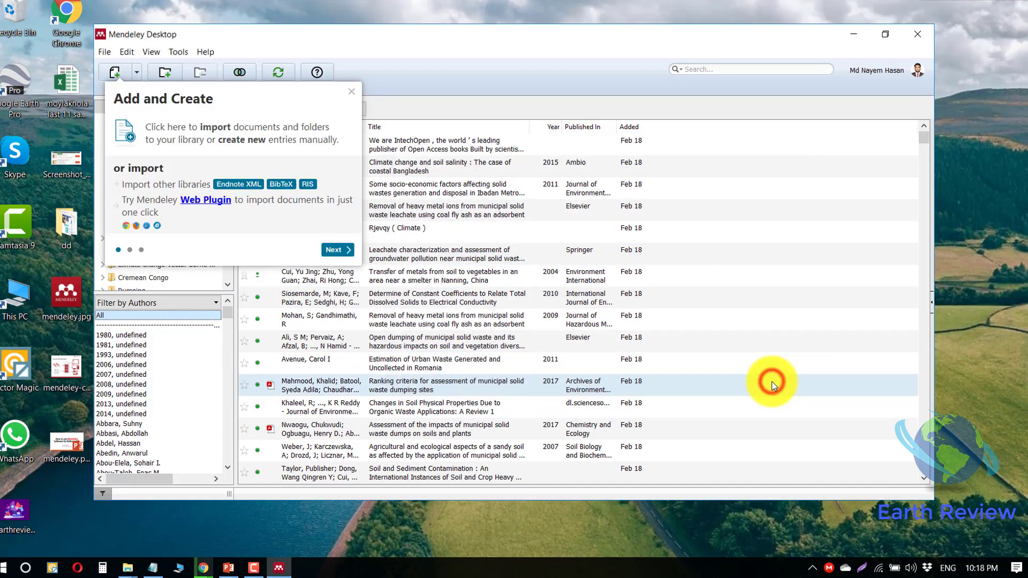
left_click(351, 91)
left_click(892, 36)
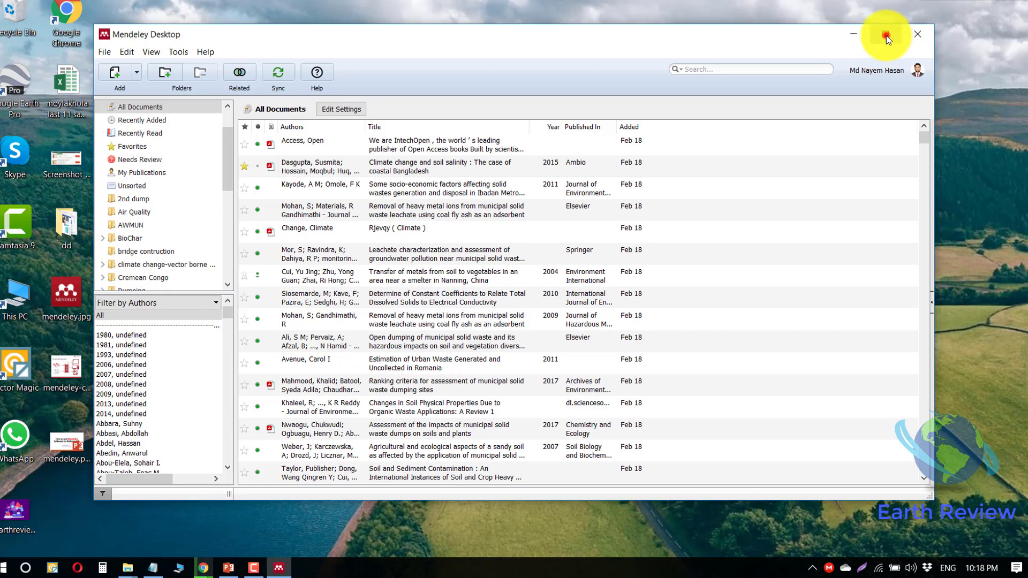
left_click(886, 35)
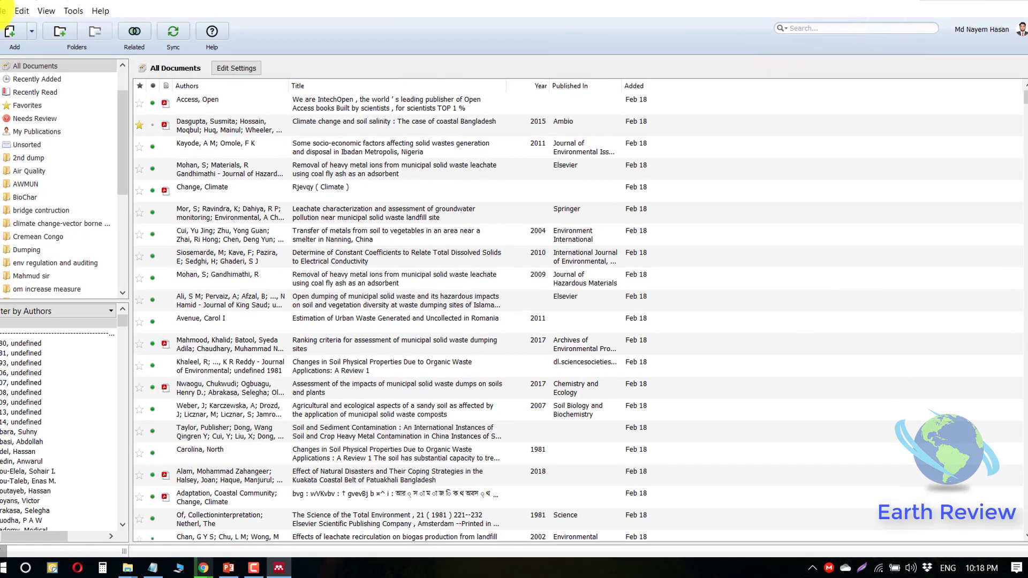
- Look over the File menu's Import options, then the Edit, View and Tools menus
left_click(2, 12)
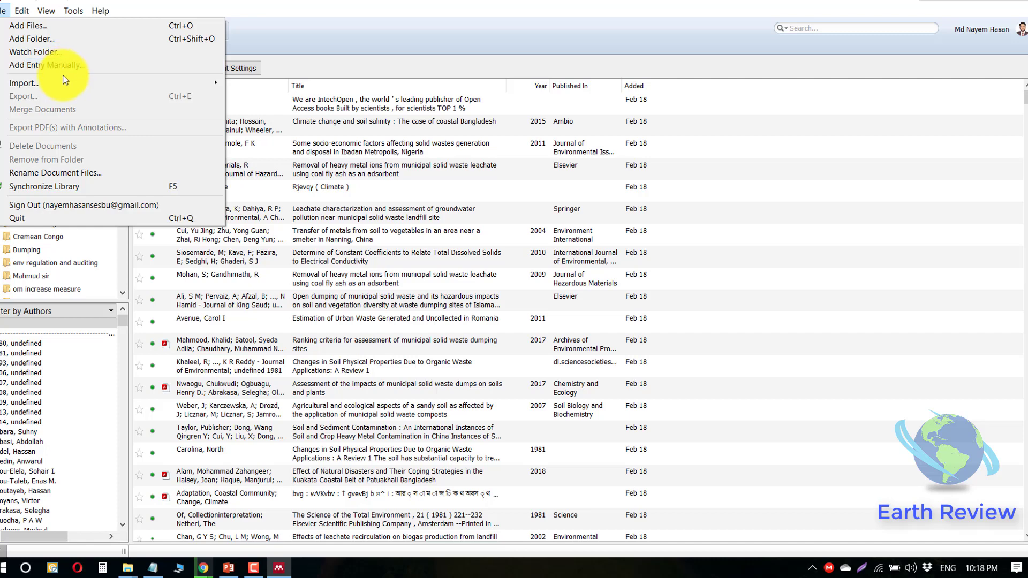
mouse_move(64, 85)
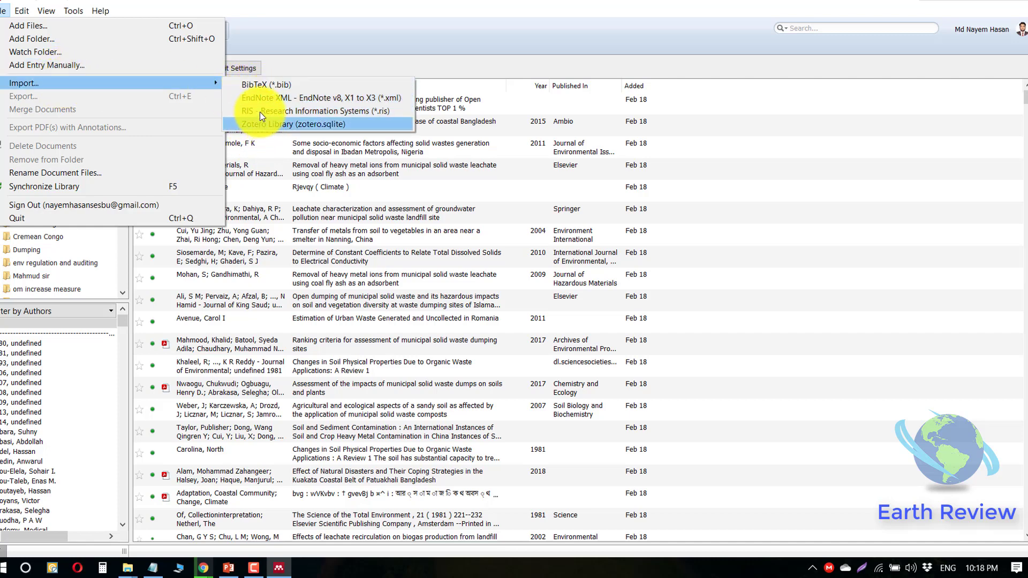
mouse_move(27, 11)
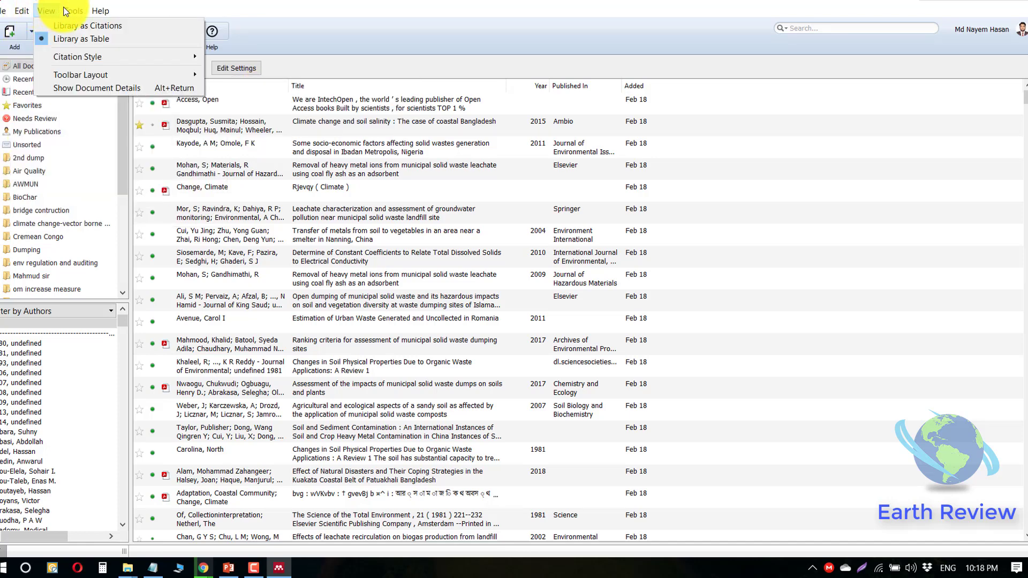
mouse_move(70, 11)
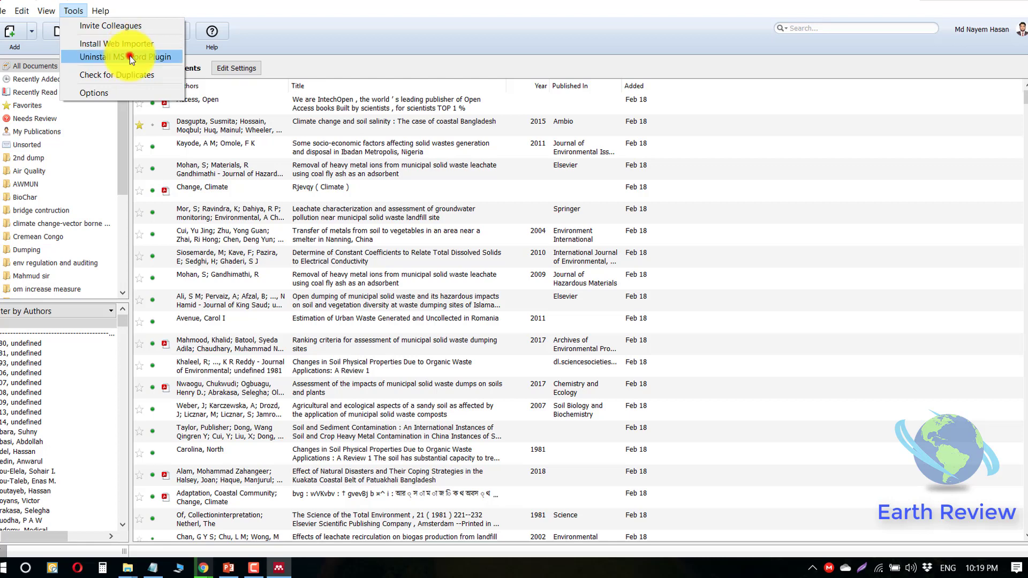
- Uninstall the MS Word Plugin and install it again, confirming both messages
left_click(129, 55)
left_click(567, 296)
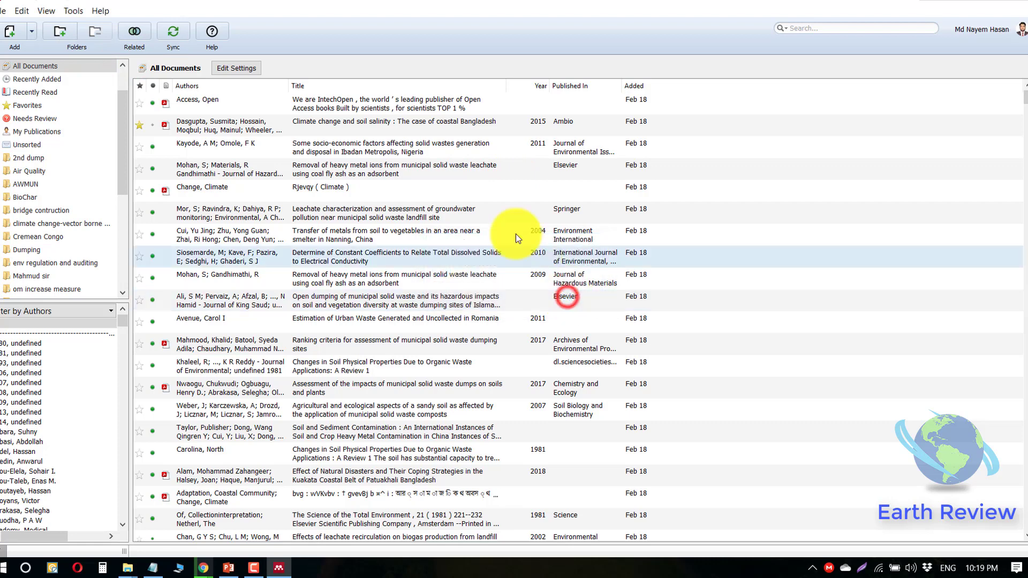
left_click(70, 12)
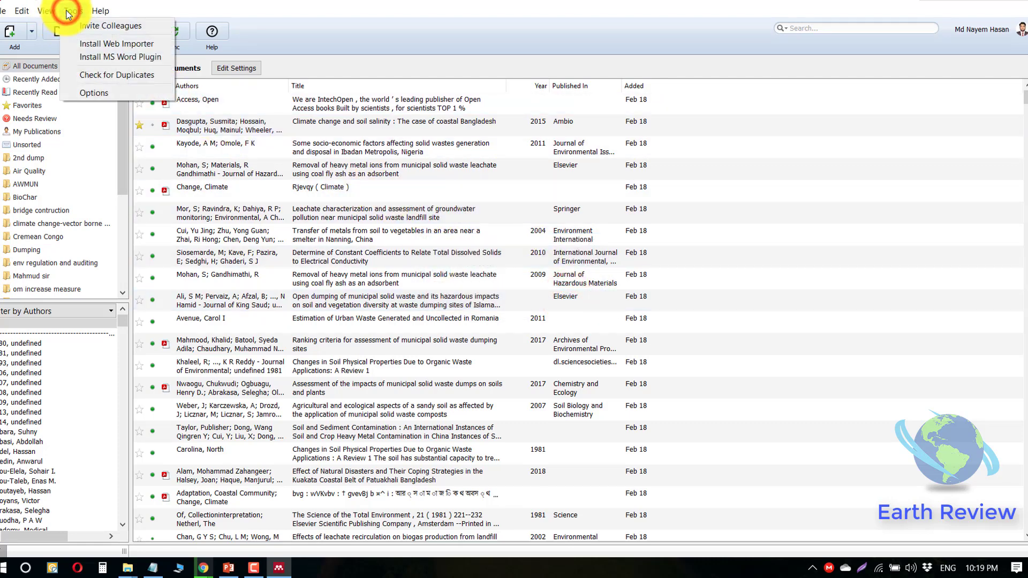
left_click(114, 63)
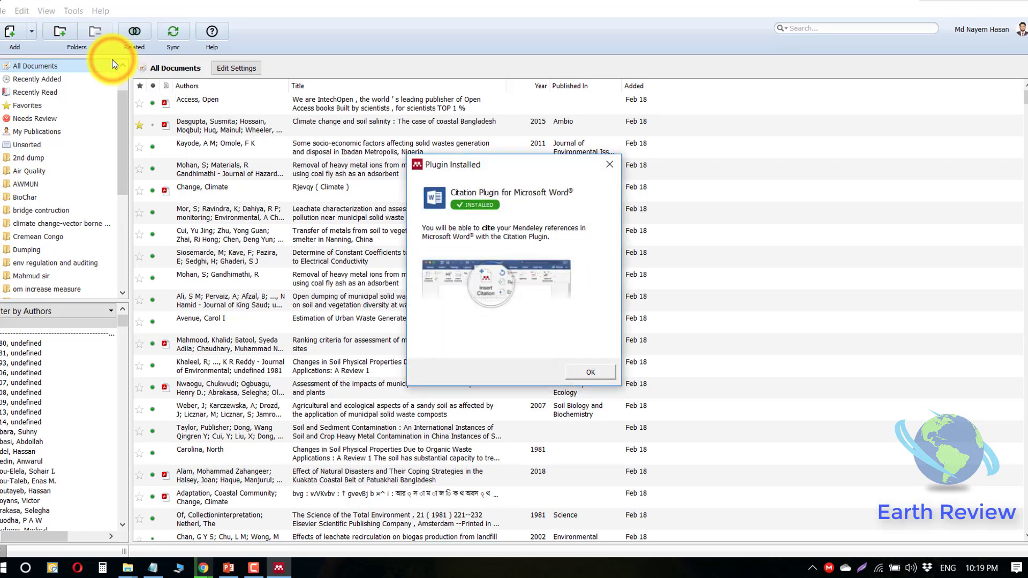
left_click(591, 372)
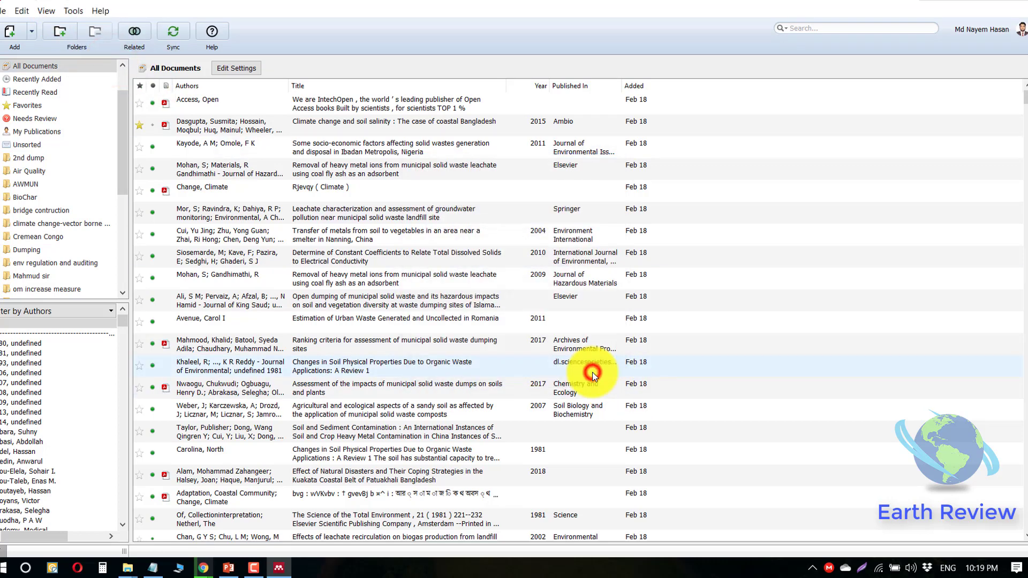
left_click(948, 2)
- Create a new Microsoft Word Document on the desktop, keeping its default name
right_click(714, 207)
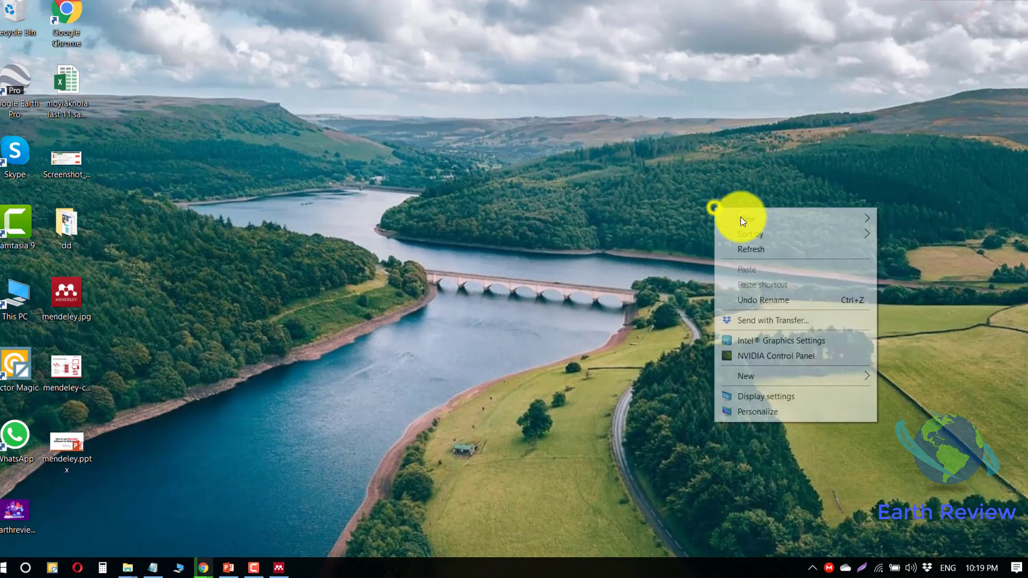
left_click(814, 379)
left_click(552, 449)
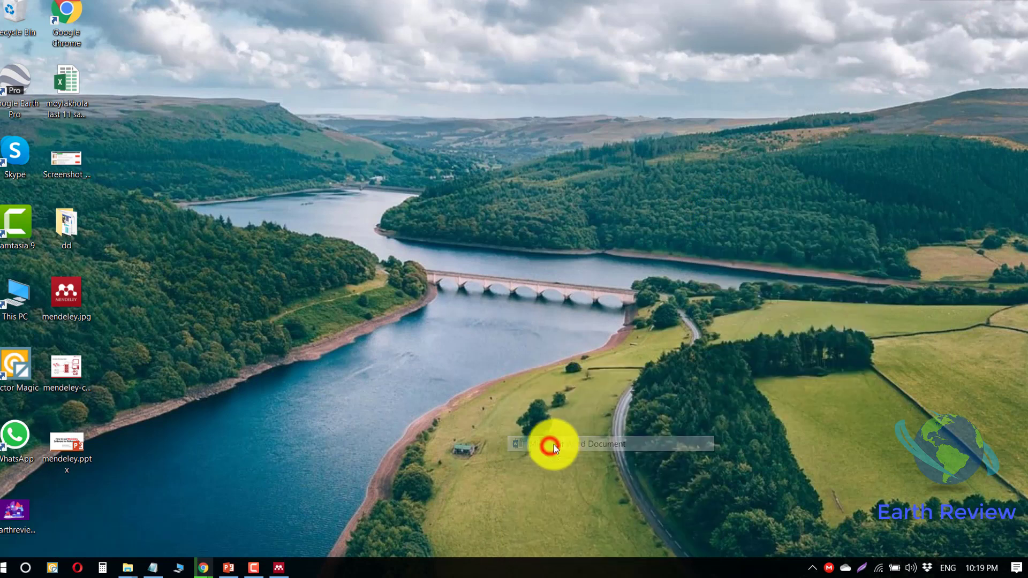
left_click(683, 329)
- Open the new document in Word and show the References tab with its Mendeley tools
left_click(738, 244)
double_click(739, 244)
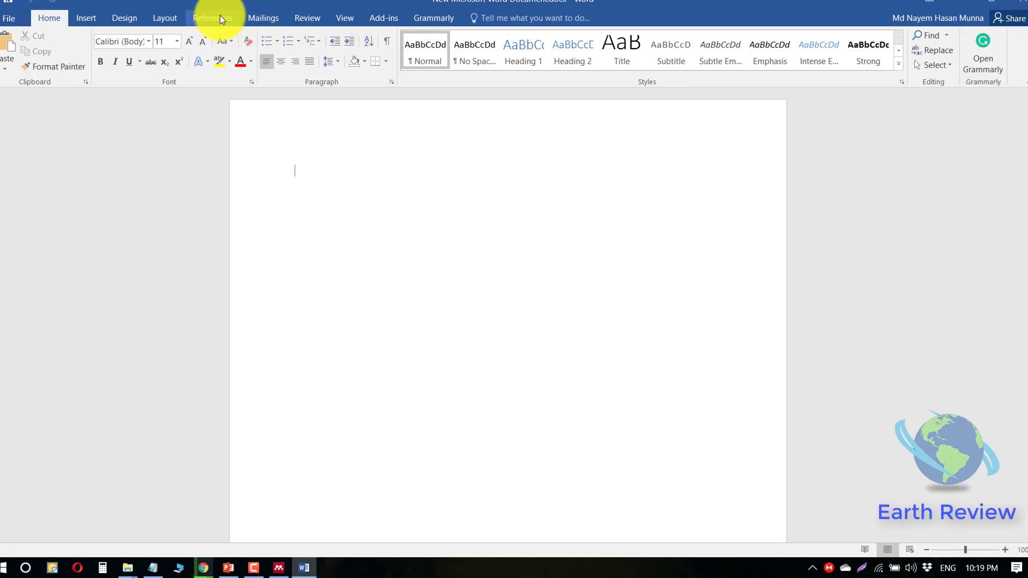
left_click(219, 17)
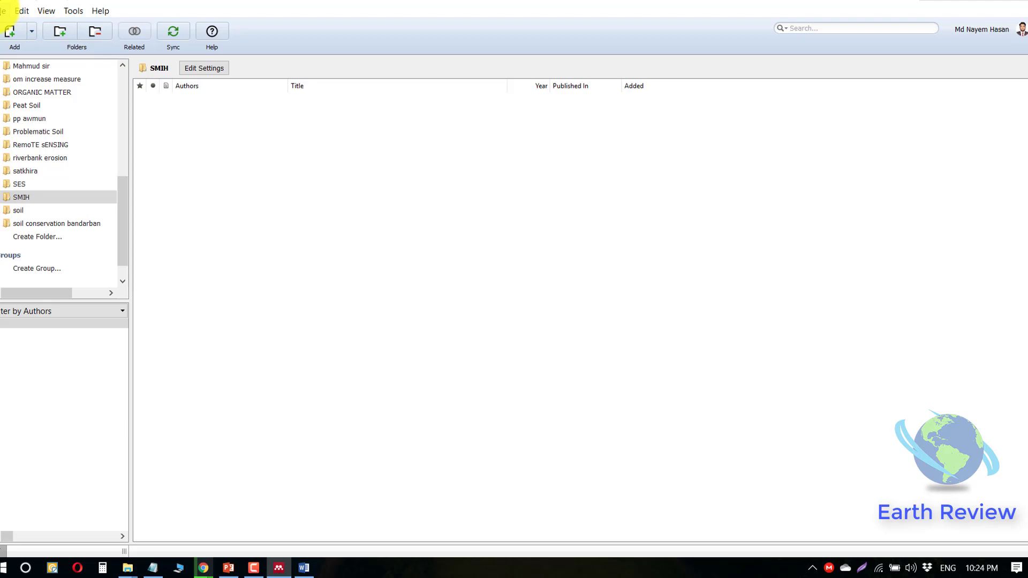
- Import the SMIH sir folder, including subfolders, into the Mendeley library
left_click(3, 11)
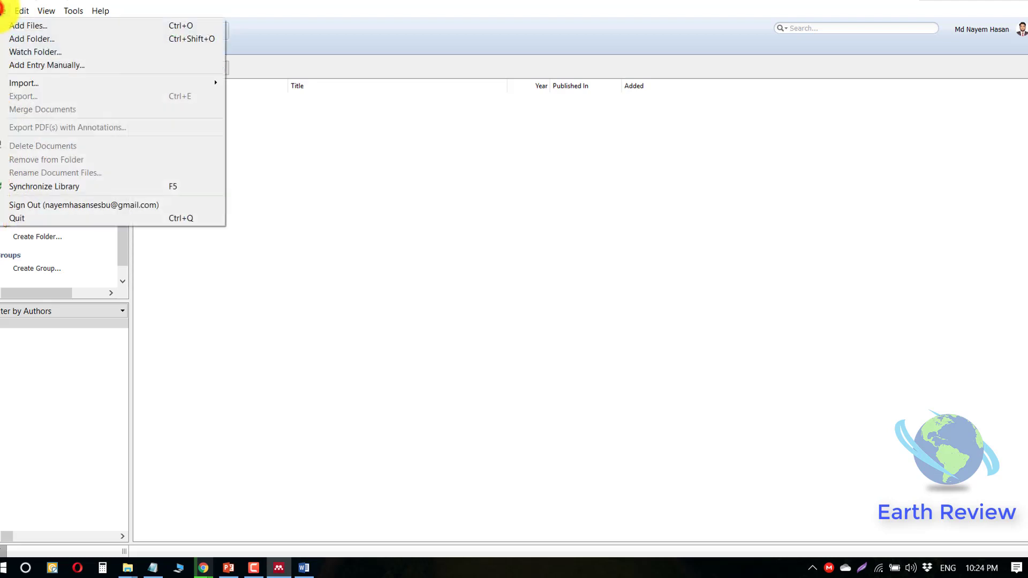
left_click(45, 39)
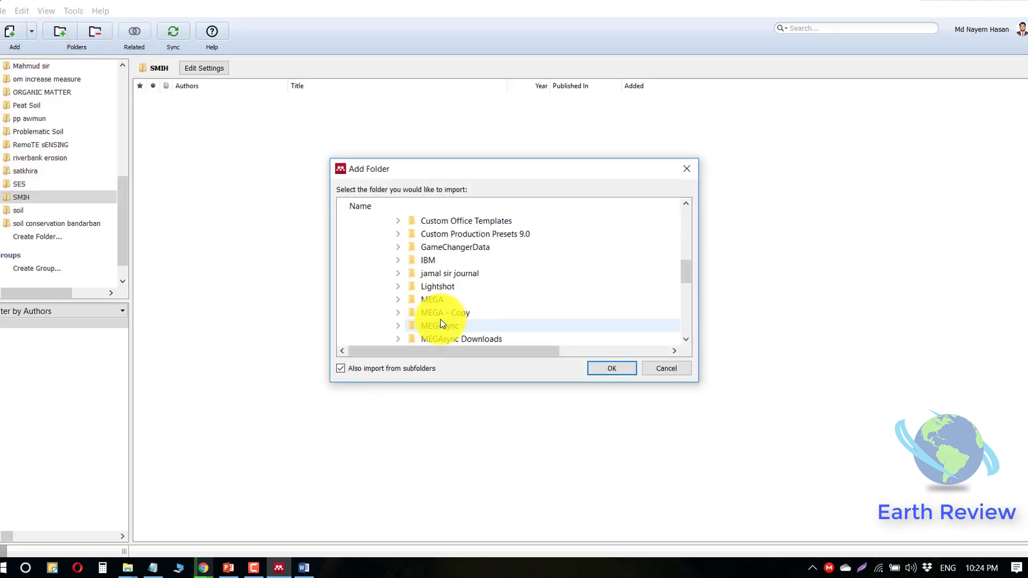
left_click(422, 313)
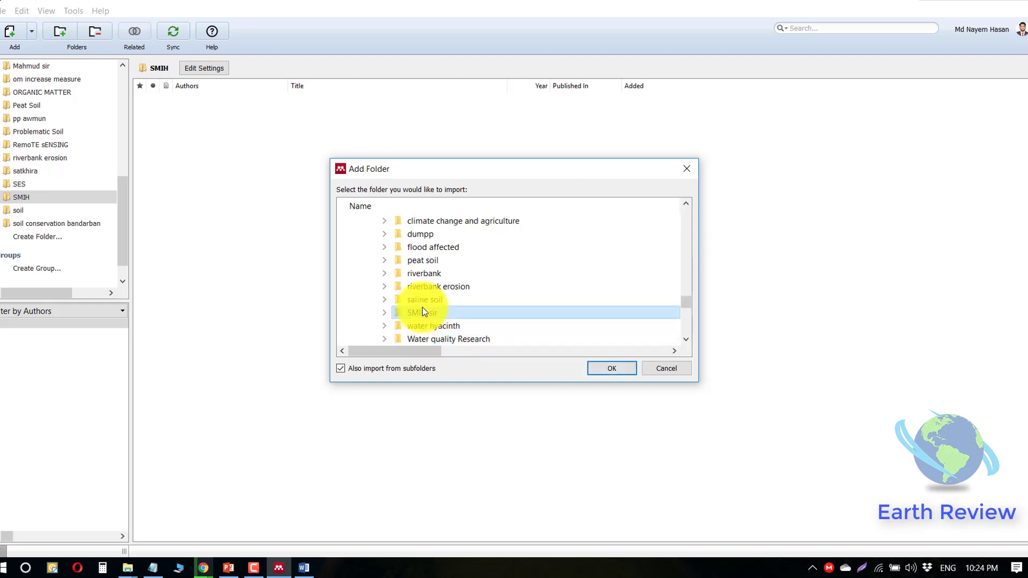
left_click(613, 369)
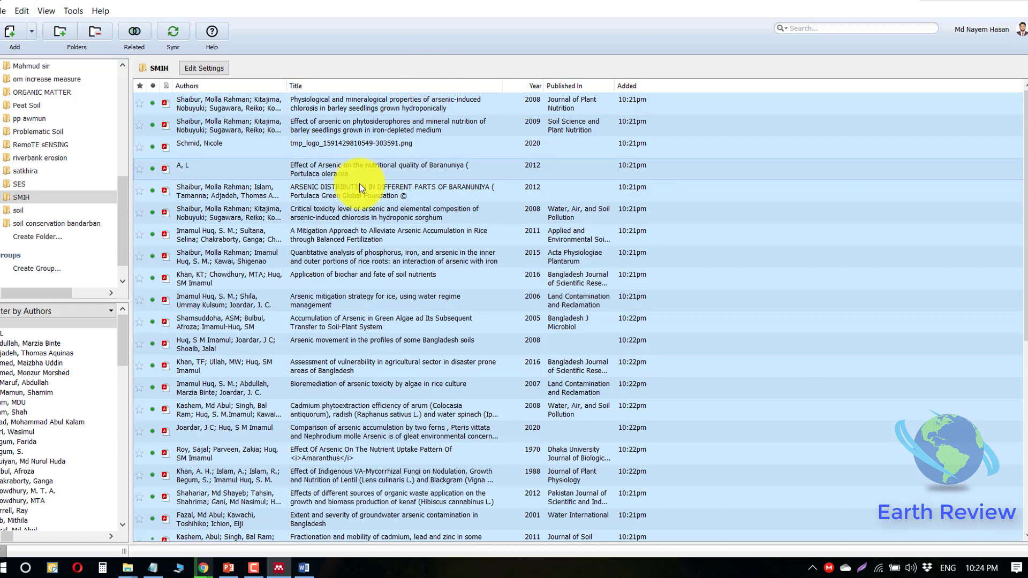
- Select an imported reference and scroll through the SMIH folder's 36 documents
left_click(345, 149)
left_click(26, 196)
scroll(286, 212, "down", 8)
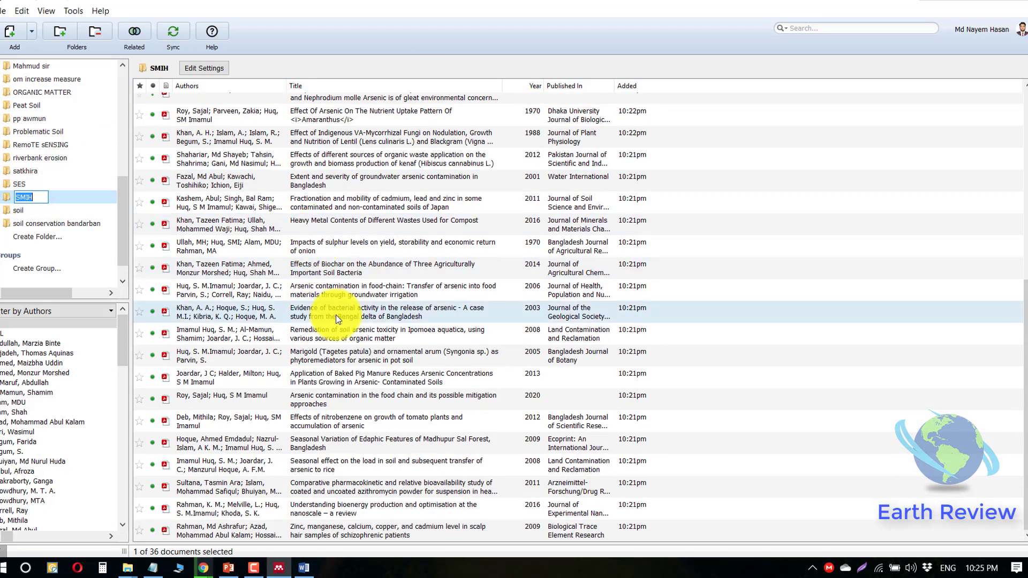
scroll(333, 314, "up", 8)
- Open the arsenic-induced chlorosis paper's PDF, skim it, then bring up lipsum.com in Chrome
double_click(401, 100)
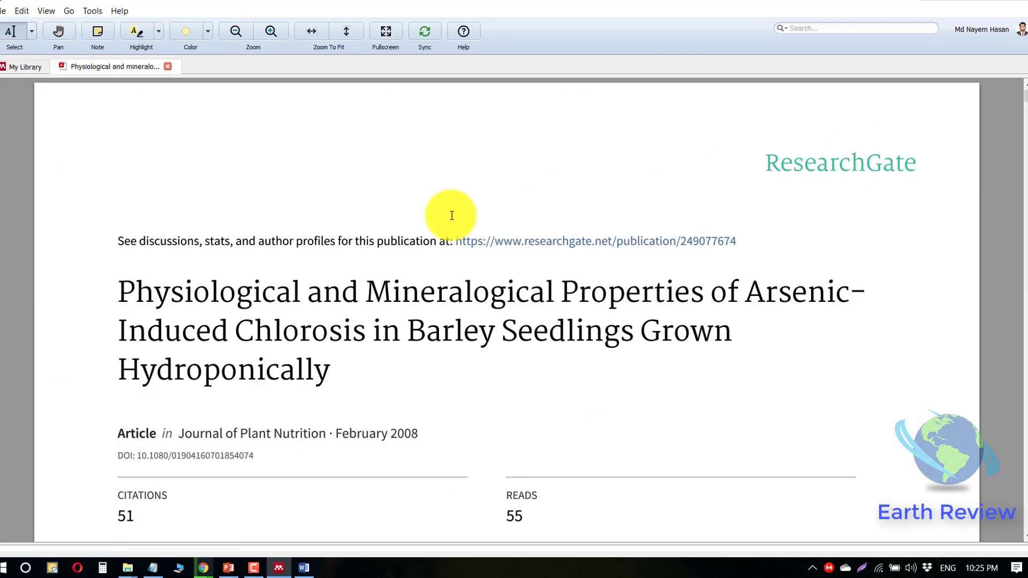
scroll(204, 300, "down", 3)
scroll(219, 306, "down", 13)
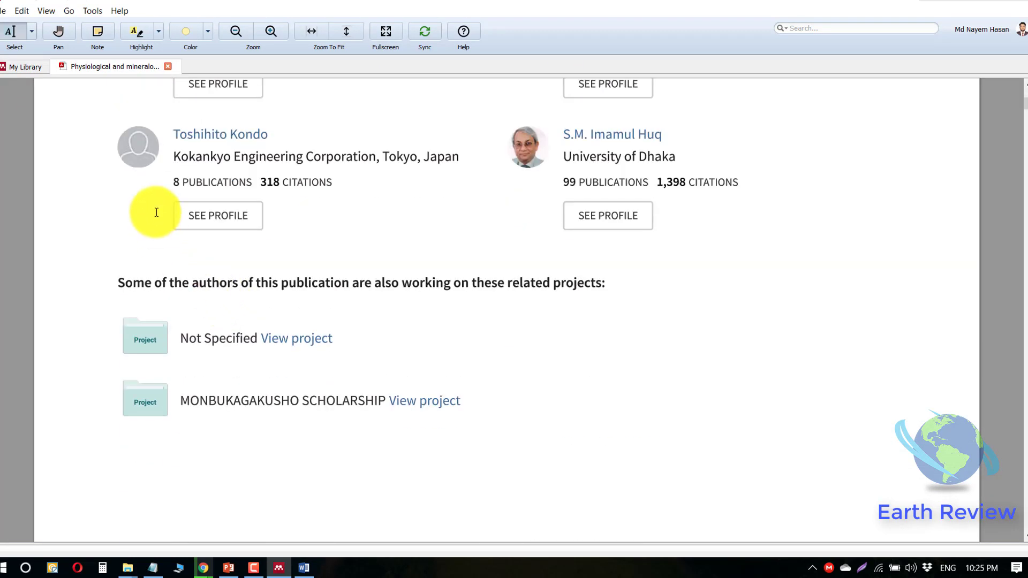
scroll(301, 254, "up", 12)
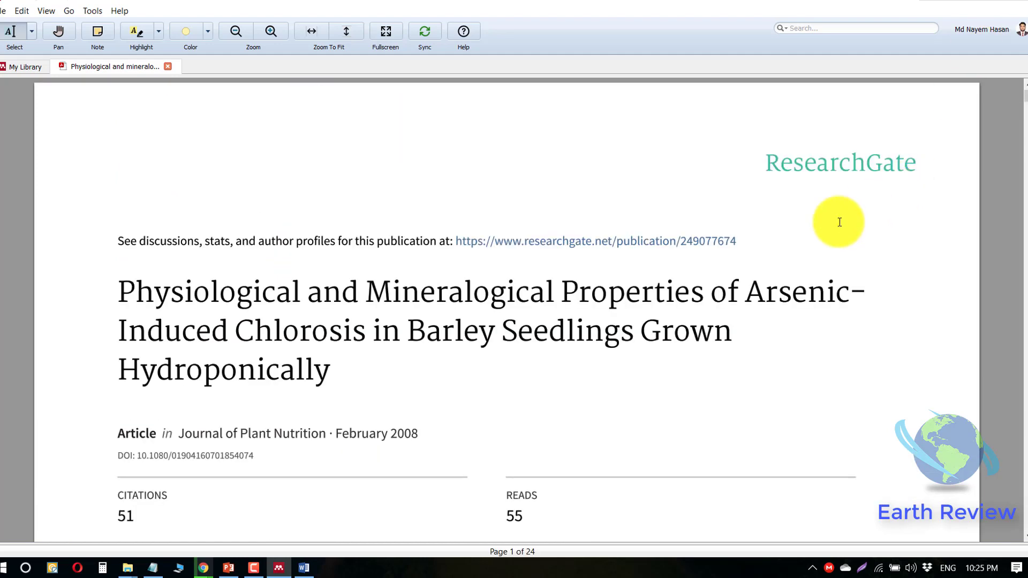
scroll(361, 336, "down", 2)
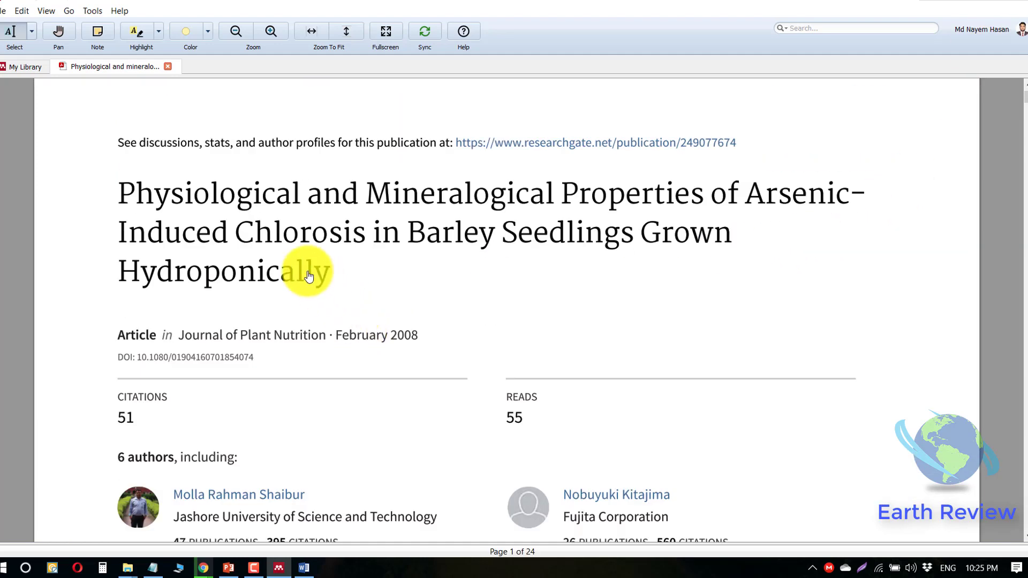
left_click(119, 192)
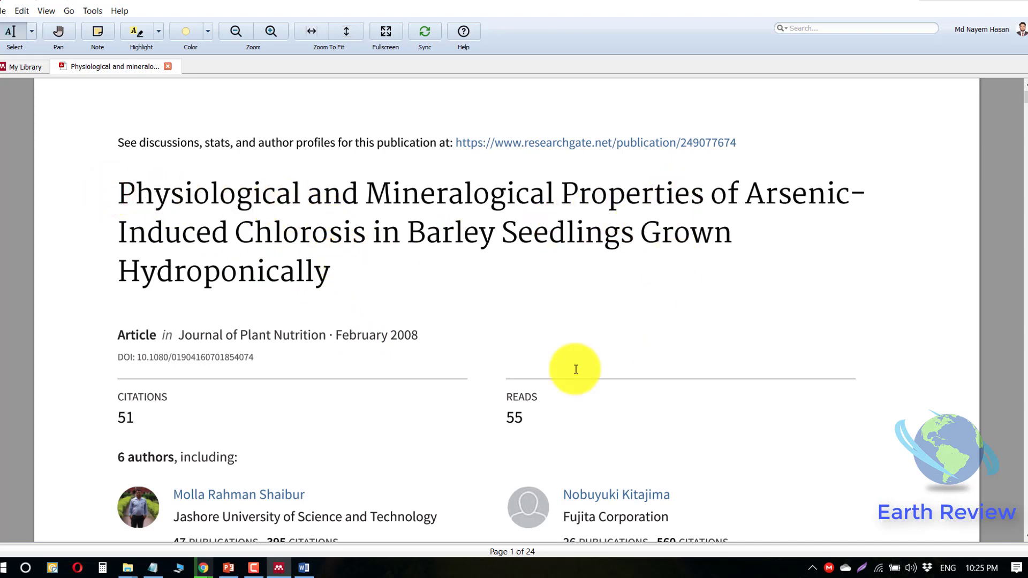
left_click(204, 568)
left_click(204, 213)
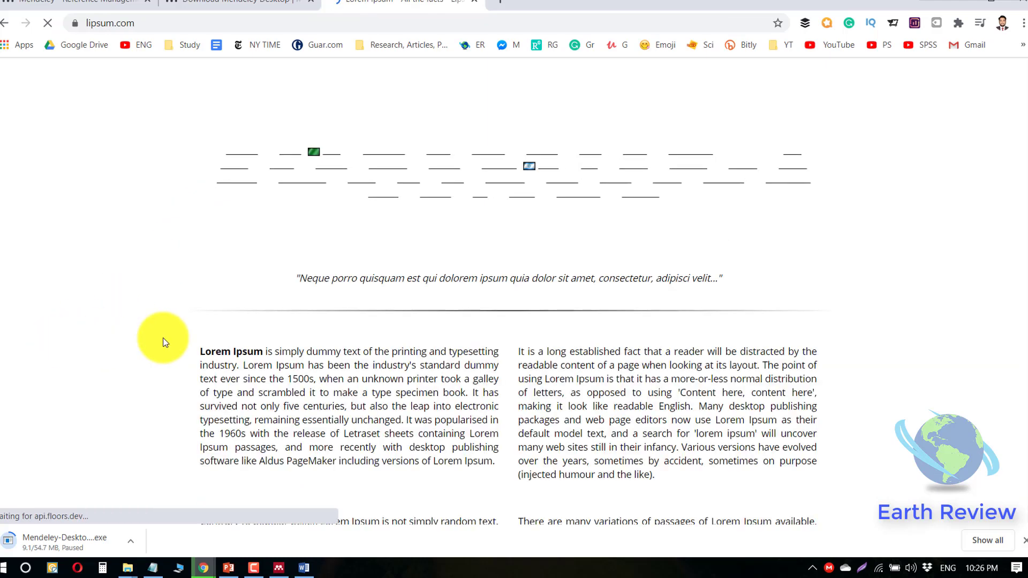
- Paste the first Lorem Ipsum paragraph from lipsum.com into the blank Word document
left_click_drag(201, 352, 489, 457)
key("ctrl+c")
key("alt+Tab")
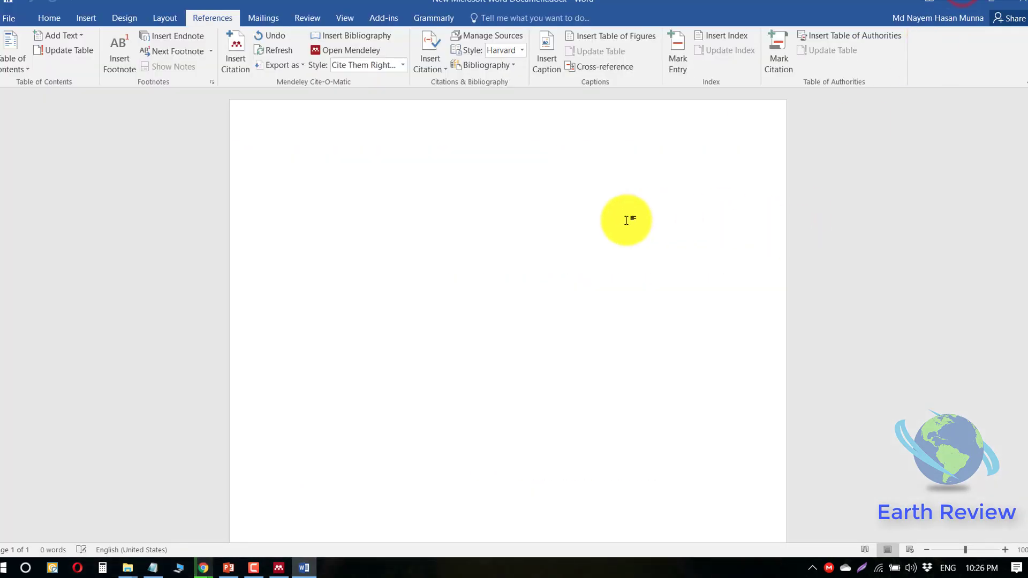
key("ctrl+v")
left_click_drag(295, 170, 412, 303)
left_click(411, 303)
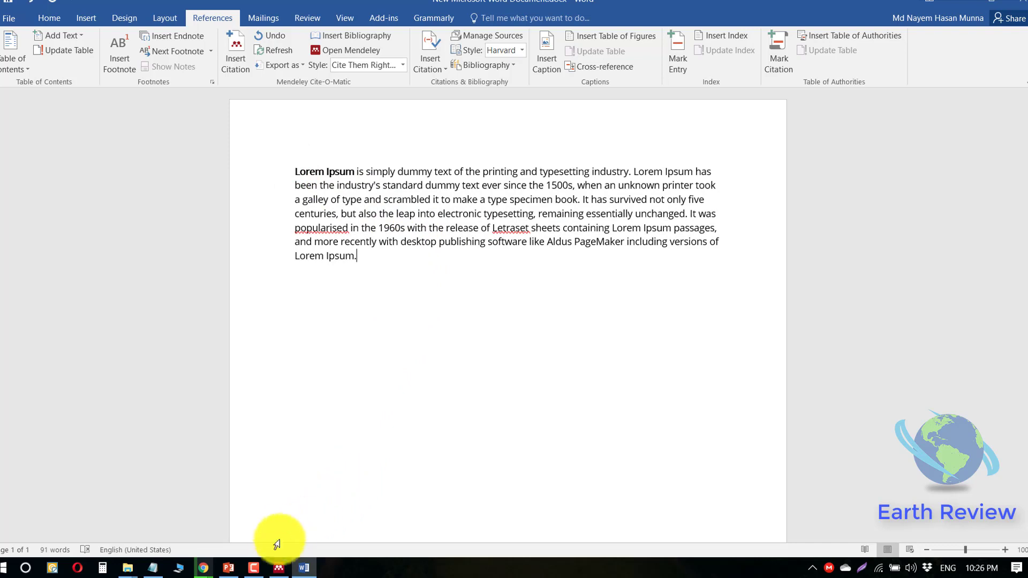
- Bring up Mendeley's Citation Styles dialog from Word's References tab
left_click(278, 568)
left_click(305, 567)
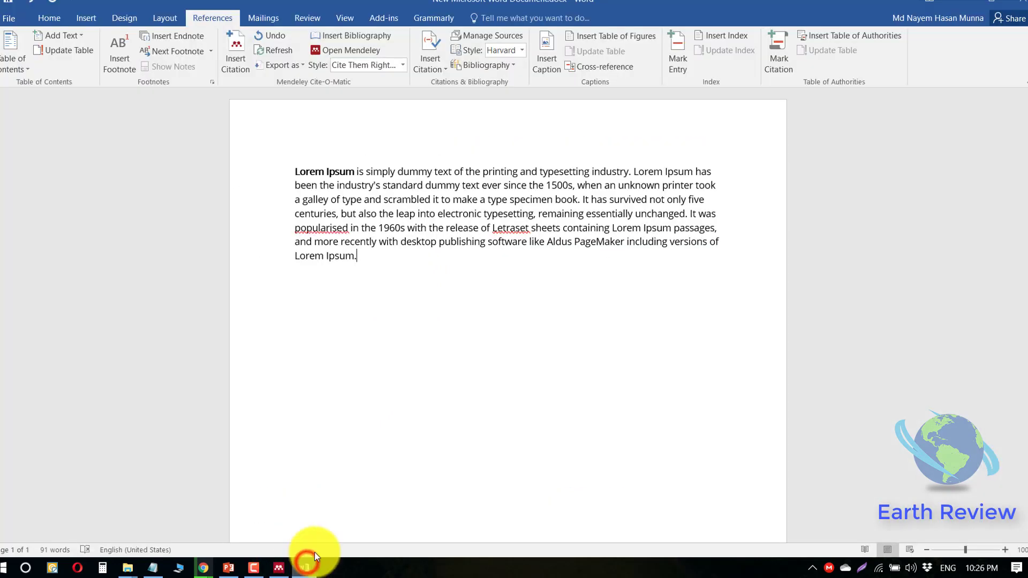
left_click(346, 52)
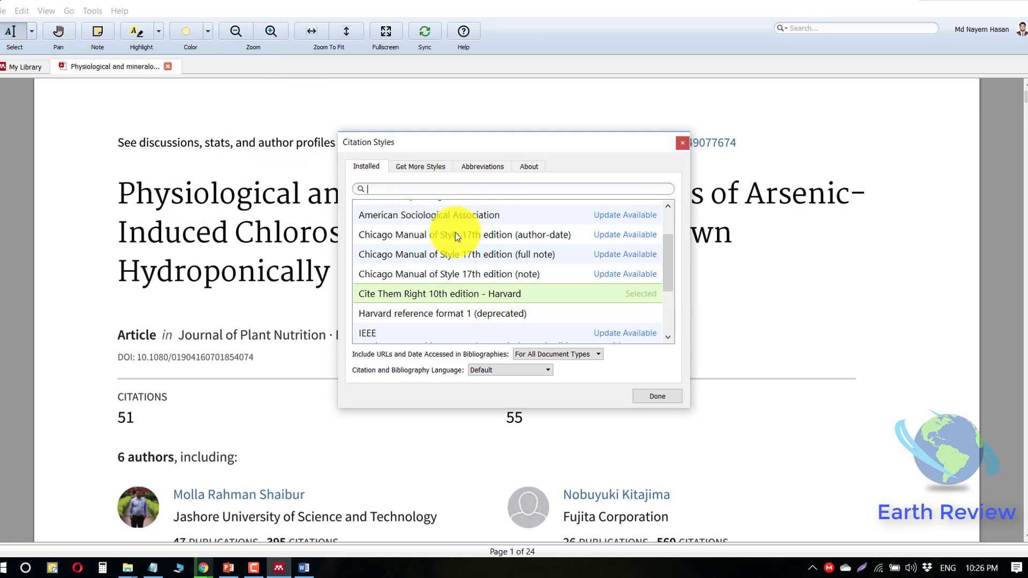
- Browse installed and downloadable styles, then pick and apply American Psychological Association 6th edition
scroll(475, 279, "down", 1)
scroll(476, 283, "down", 1)
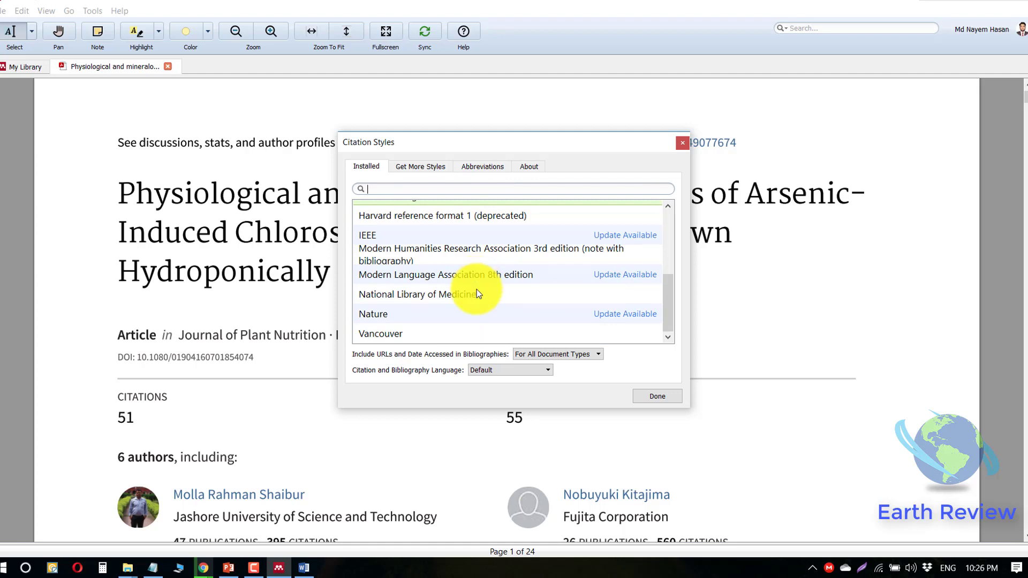
scroll(529, 320, "up", 3)
scroll(529, 320, "down", 2)
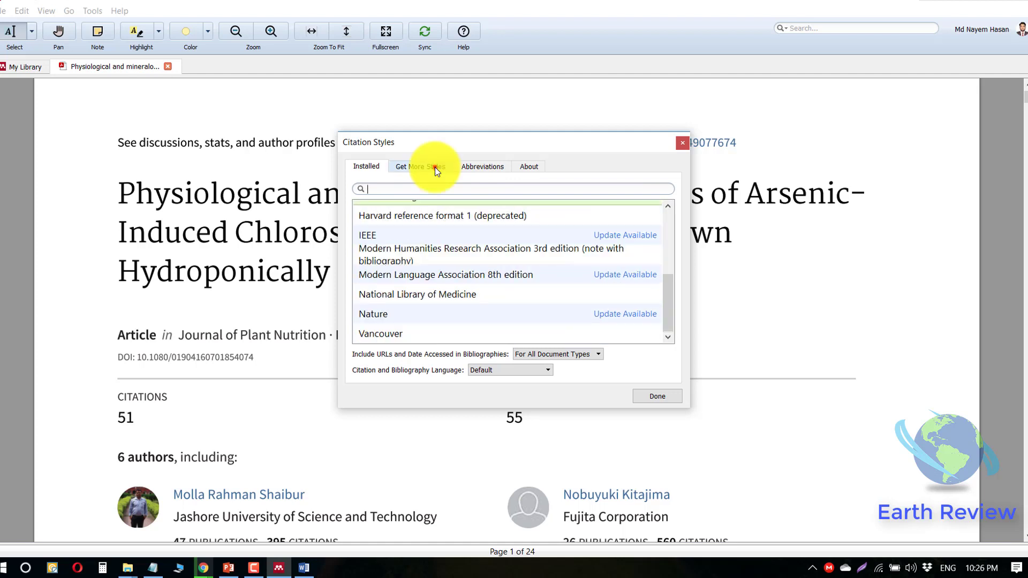
left_click(435, 167)
left_click(432, 191)
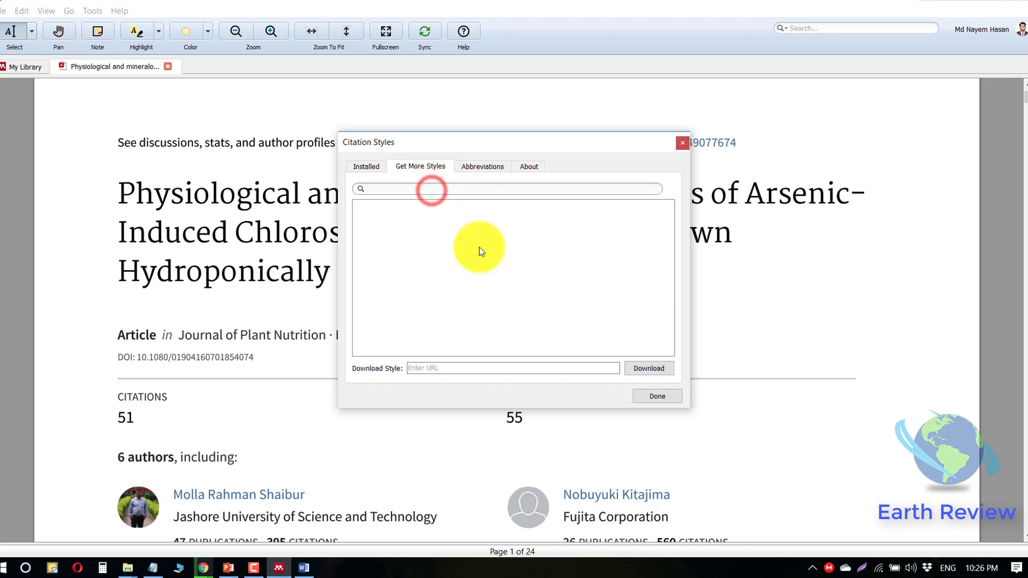
left_click(371, 168)
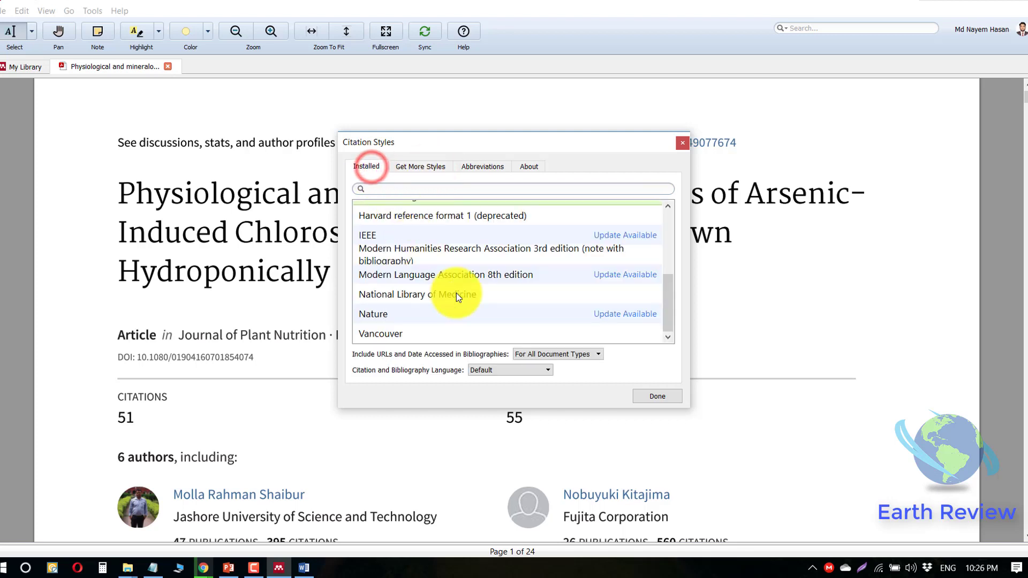
scroll(456, 293, "up", 2)
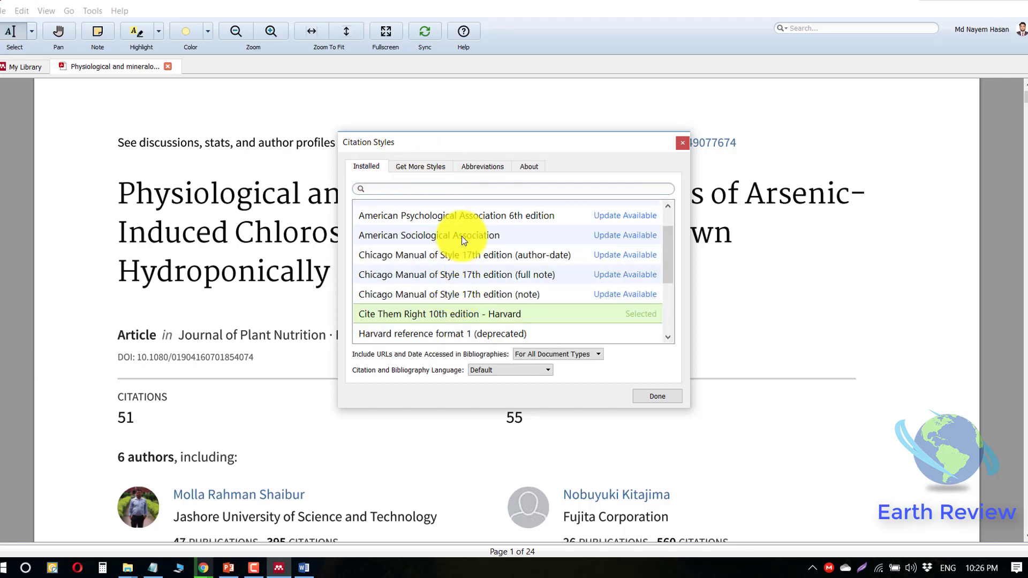
left_click(502, 217)
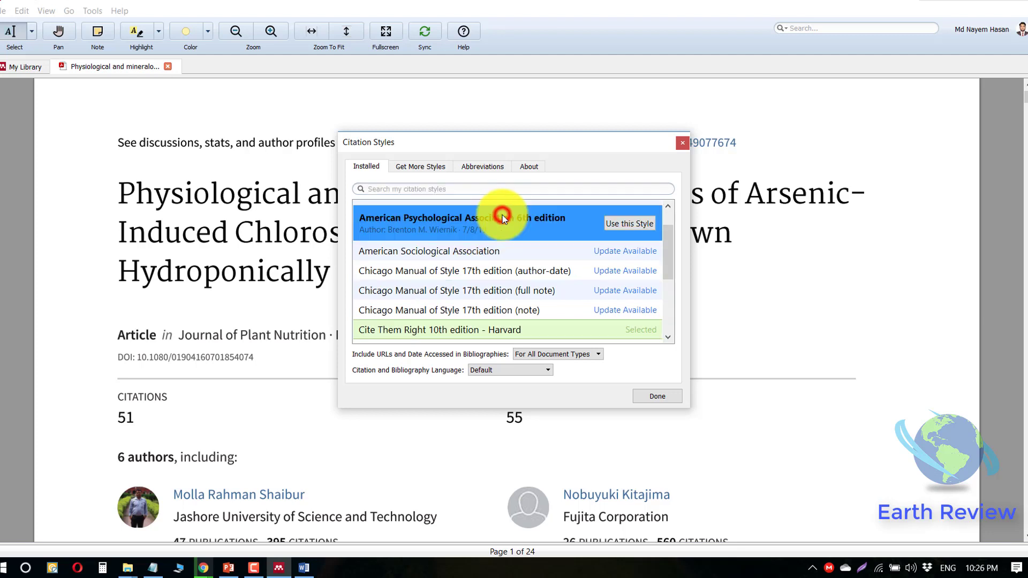
left_click(624, 225)
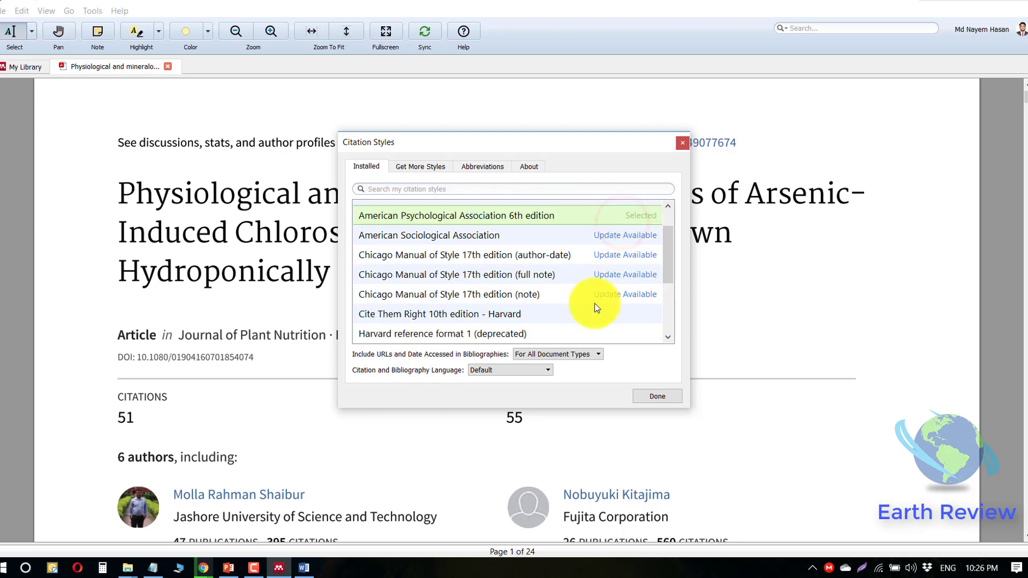
- Finish choosing the citation style and return to the Word document
left_click(659, 395)
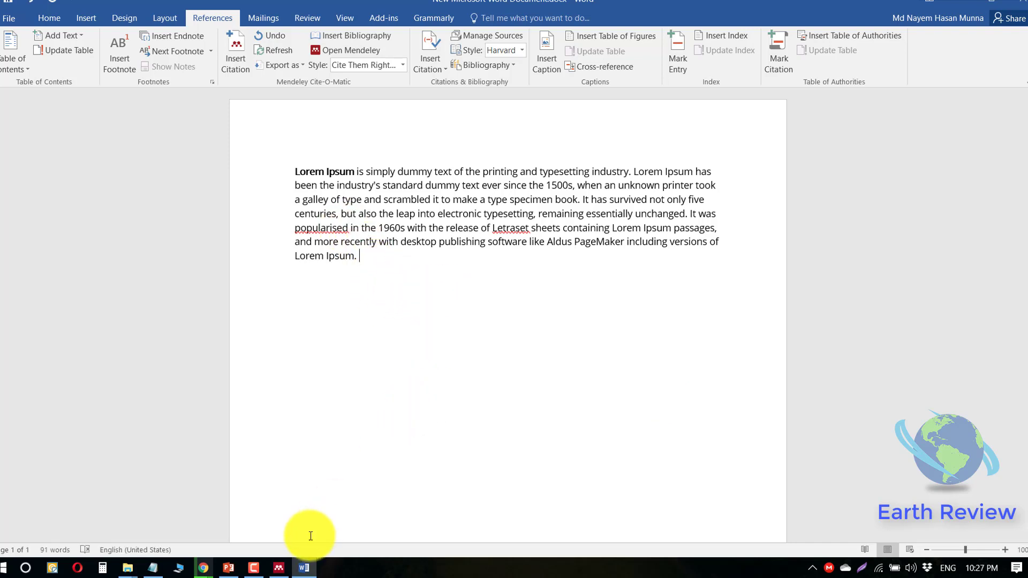
left_click(277, 566)
left_click(302, 567)
- Insert the (Shaibur et al., 2008) citation from the Mendeley library after the paragraph
left_click(246, 71)
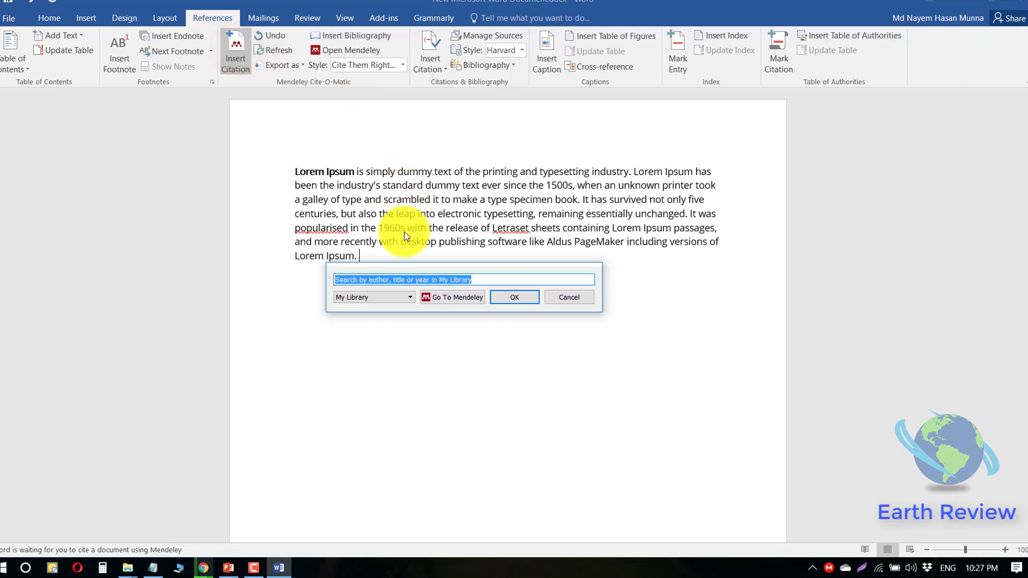
left_click(439, 296)
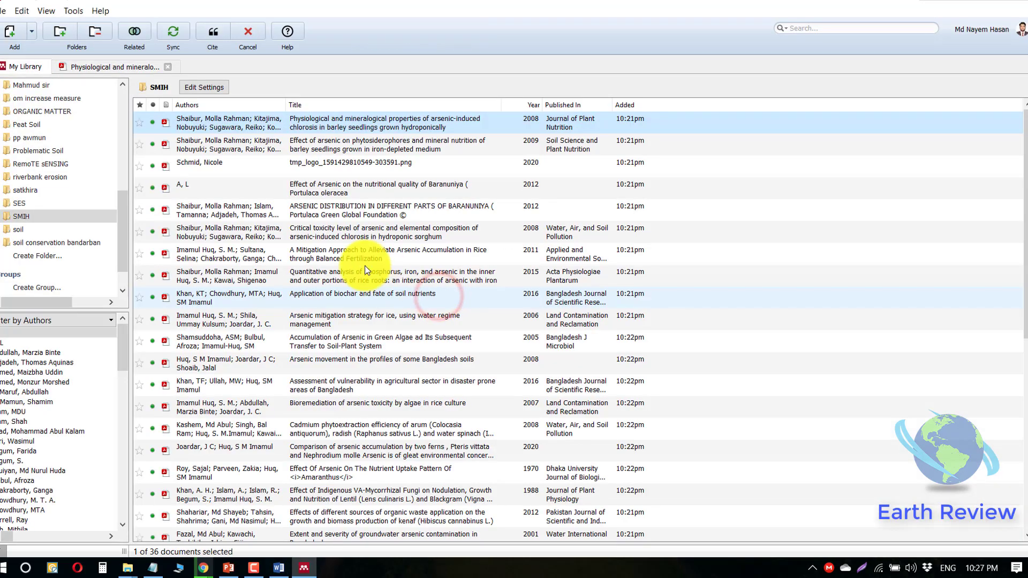
scroll(292, 160, "down", 4)
scroll(297, 178, "up", 4)
scroll(305, 198, "down", 5)
scroll(316, 188, "up", 5)
double_click(321, 119)
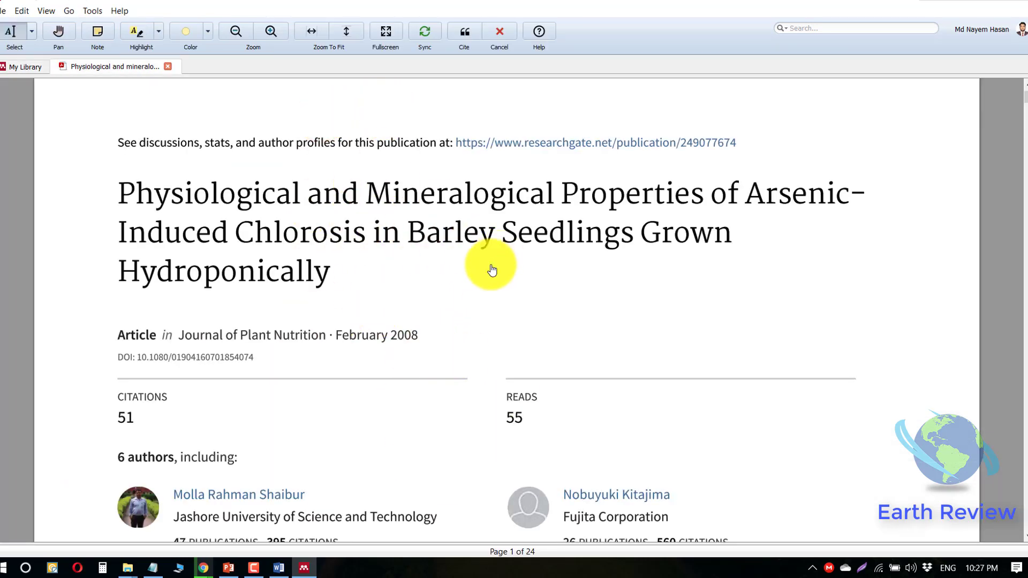
left_click(464, 31)
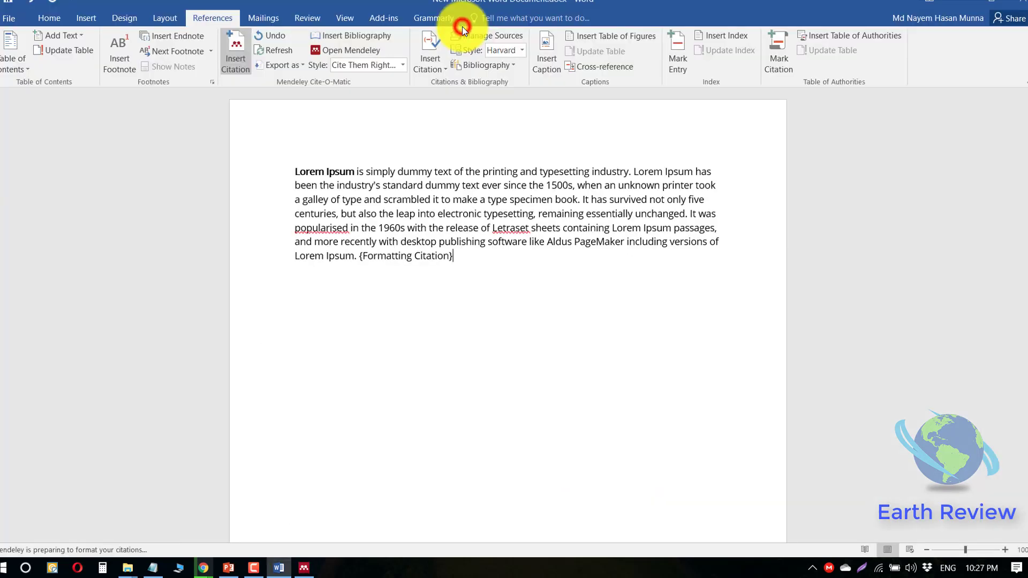
left_click_drag(360, 256, 449, 254)
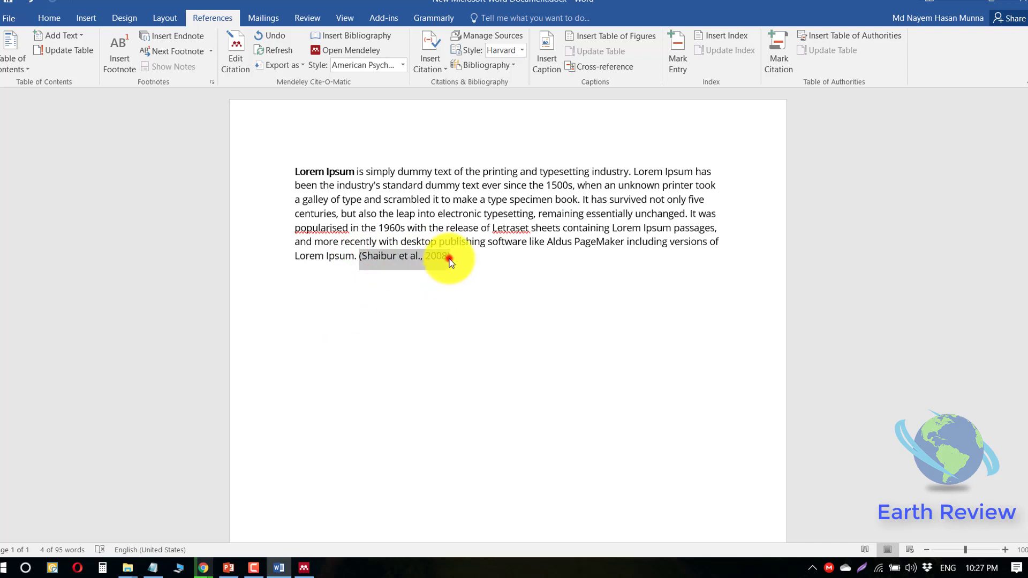
left_click(451, 260)
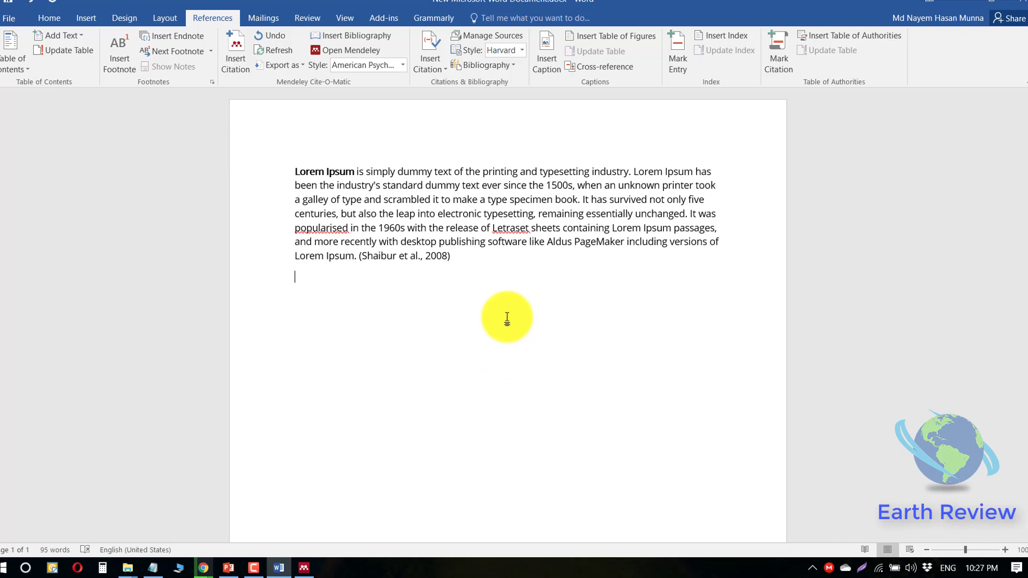
- Add a 'Ref:' line below the cited paragraph, with a blank line under it
left_click_drag(469, 259, 360, 260)
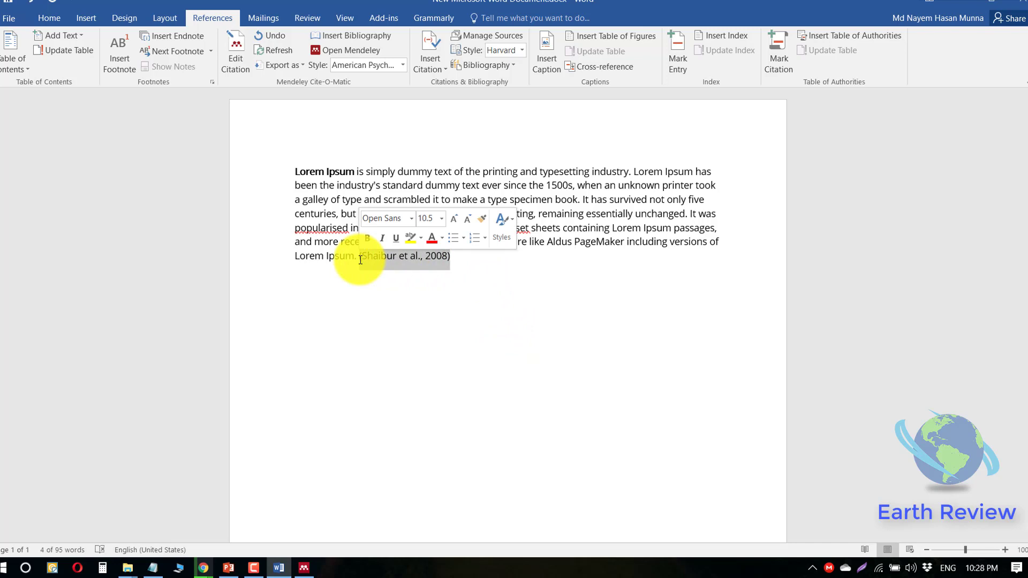
left_click(456, 259)
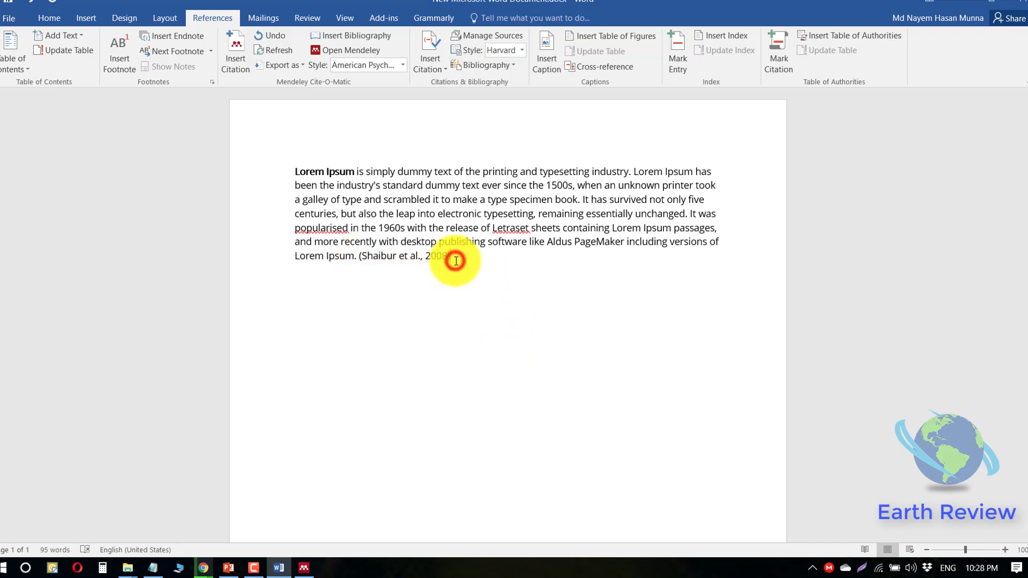
key("Return")
type("Ref:")
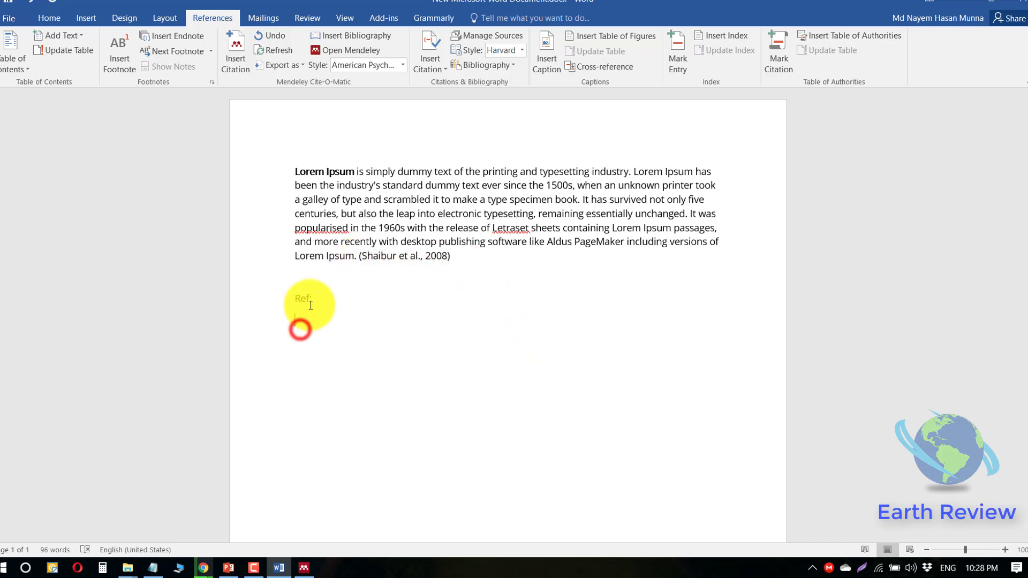
key("Return")
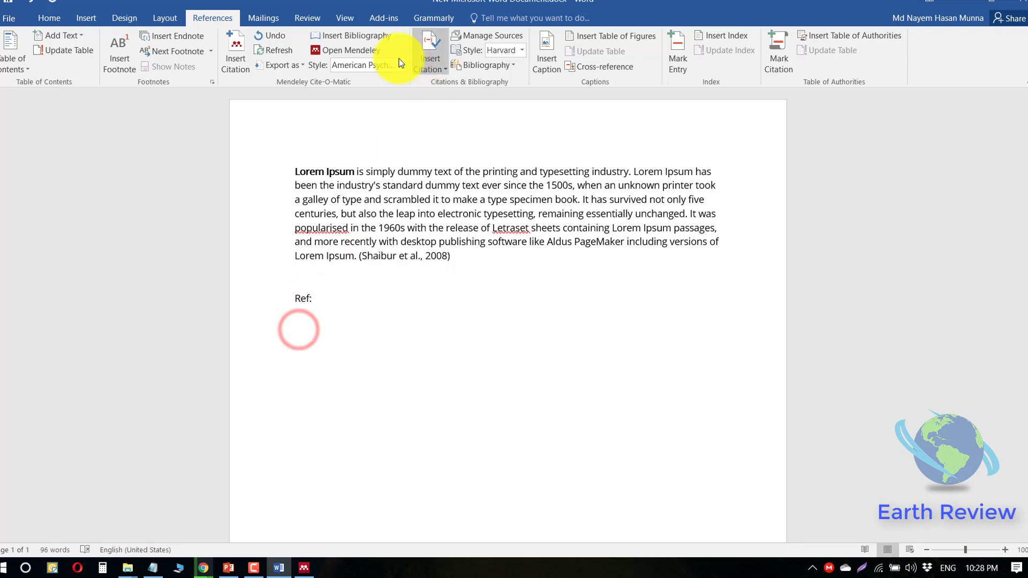
- Insert the Mendeley bibliography, giving the APA entry for Shaibur et al. (2008)
left_click(372, 41)
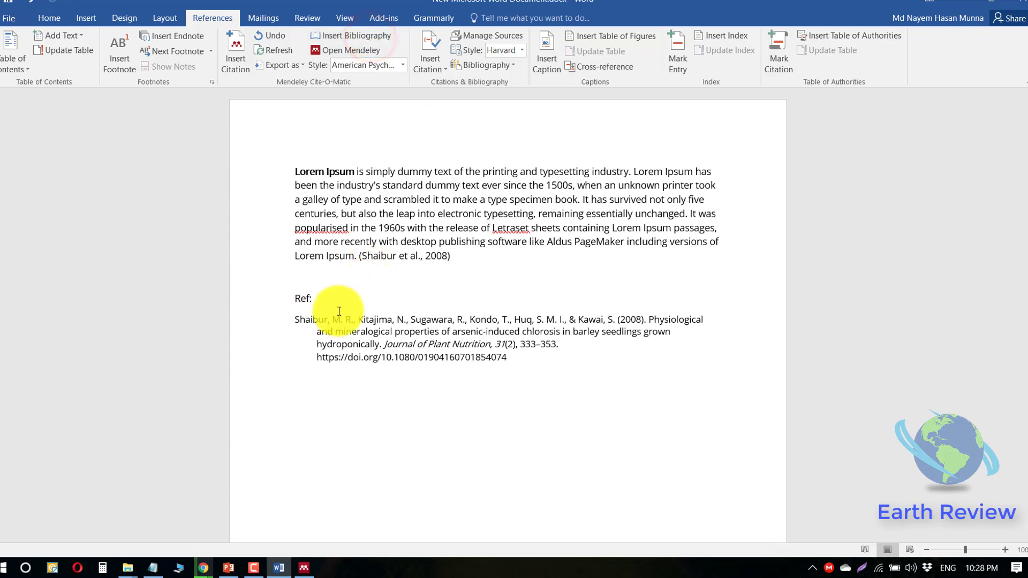
left_click_drag(294, 320, 506, 362)
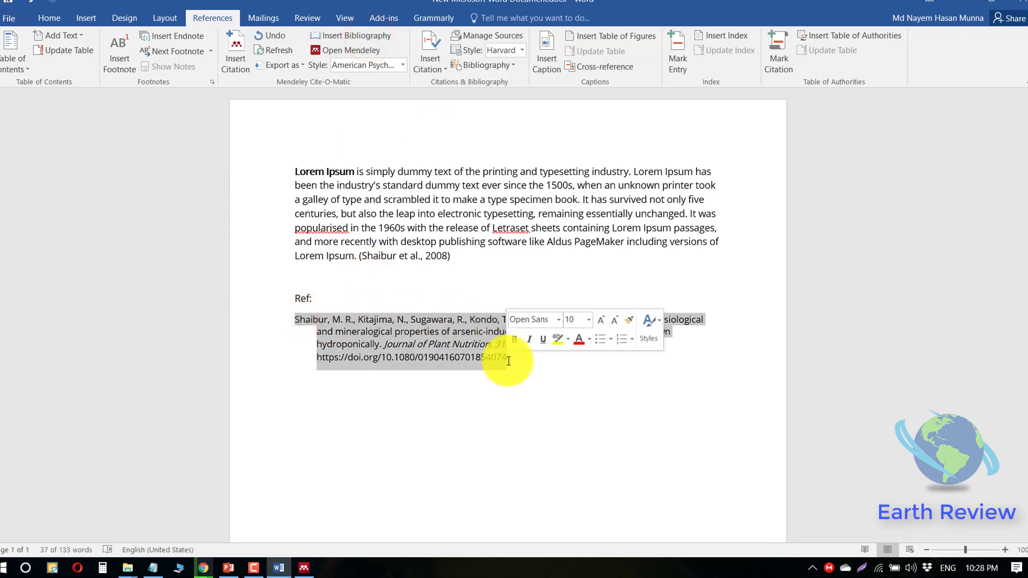
left_click(508, 361)
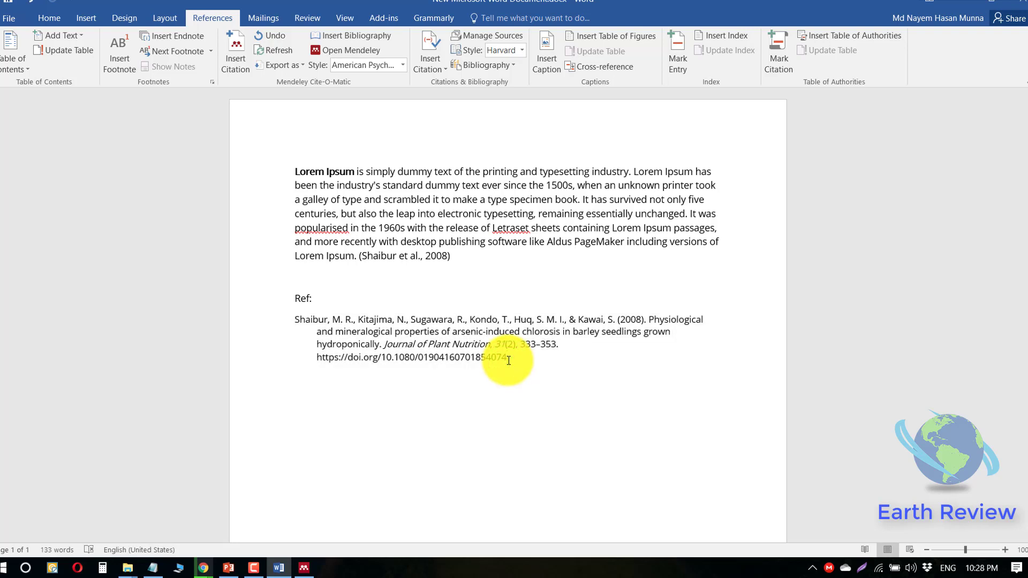
left_click(401, 66)
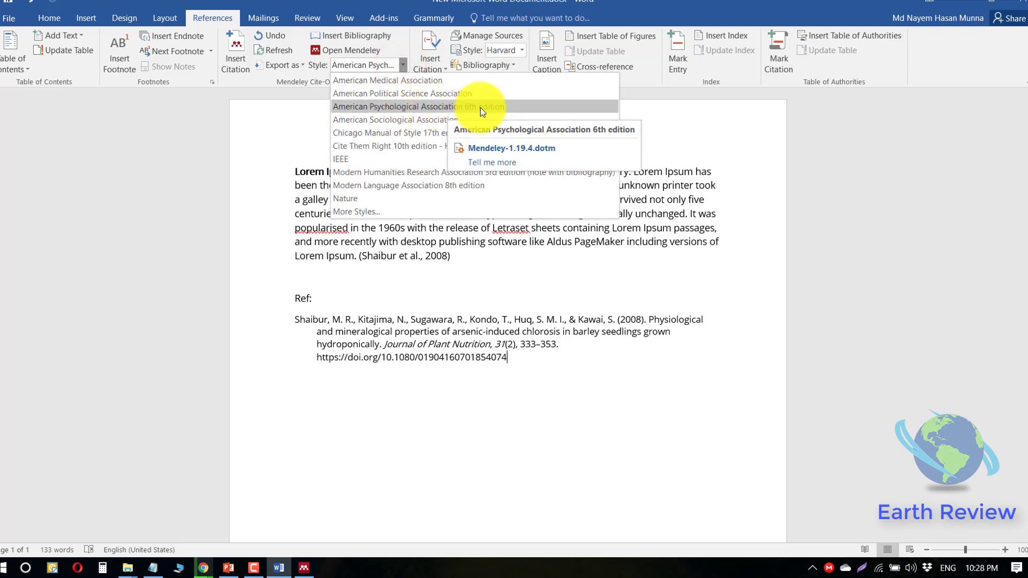
left_click(428, 332)
left_click_drag(526, 363, 275, 310)
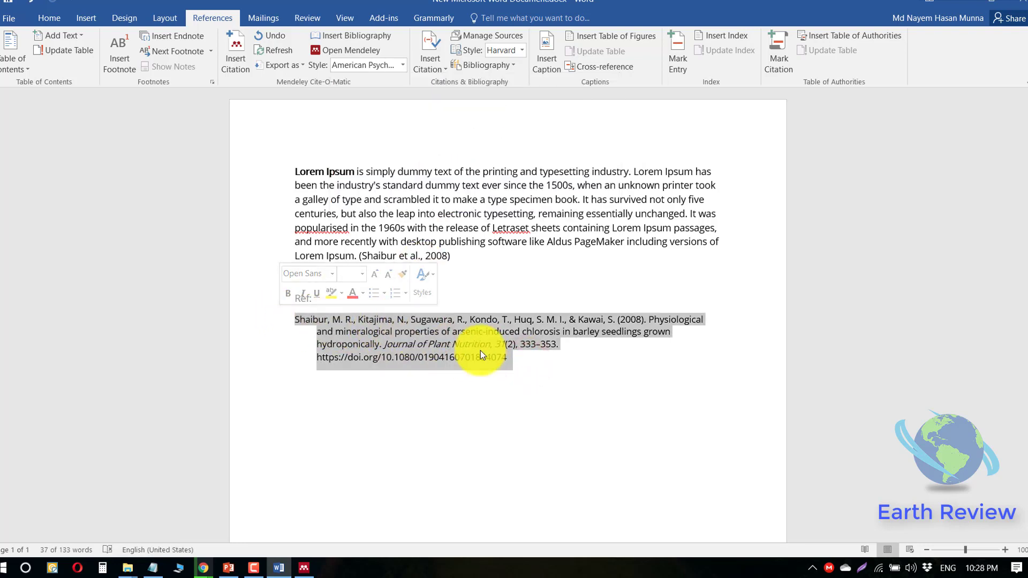
left_click(402, 65)
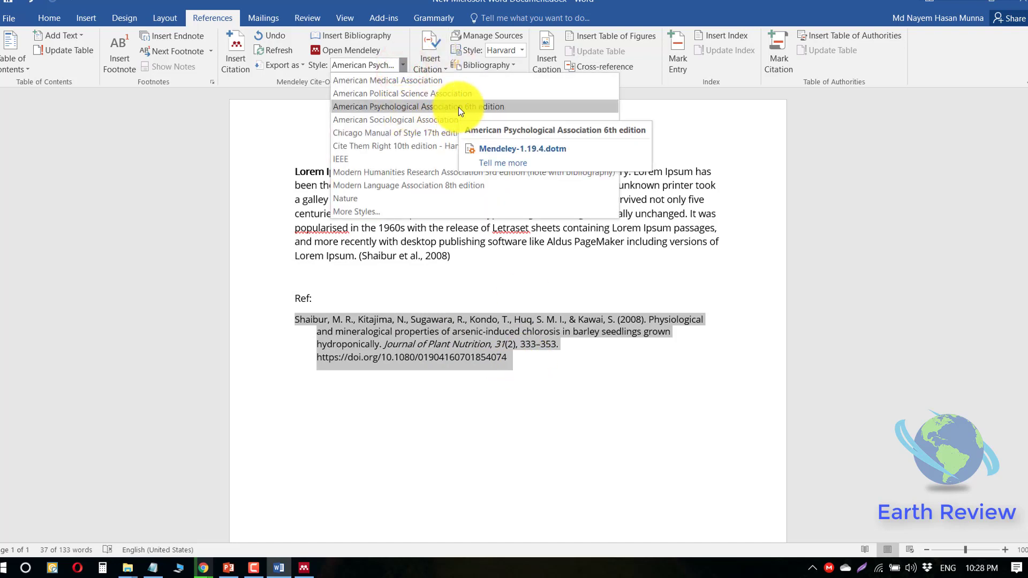
left_click(538, 362)
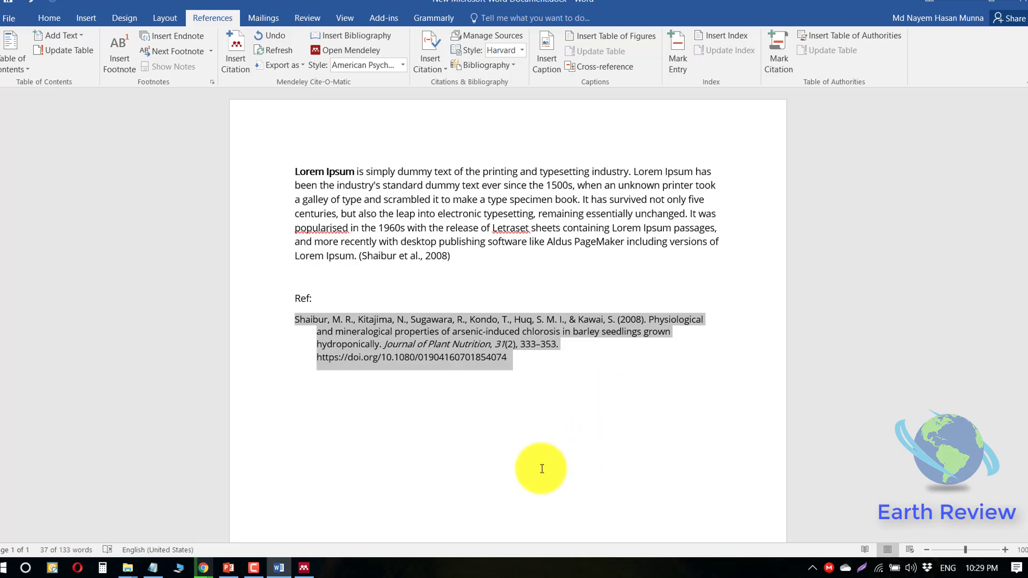
- Search the web for 'chrome ex' and open the Chrome Web Store extensions page
key("alt+Tab")
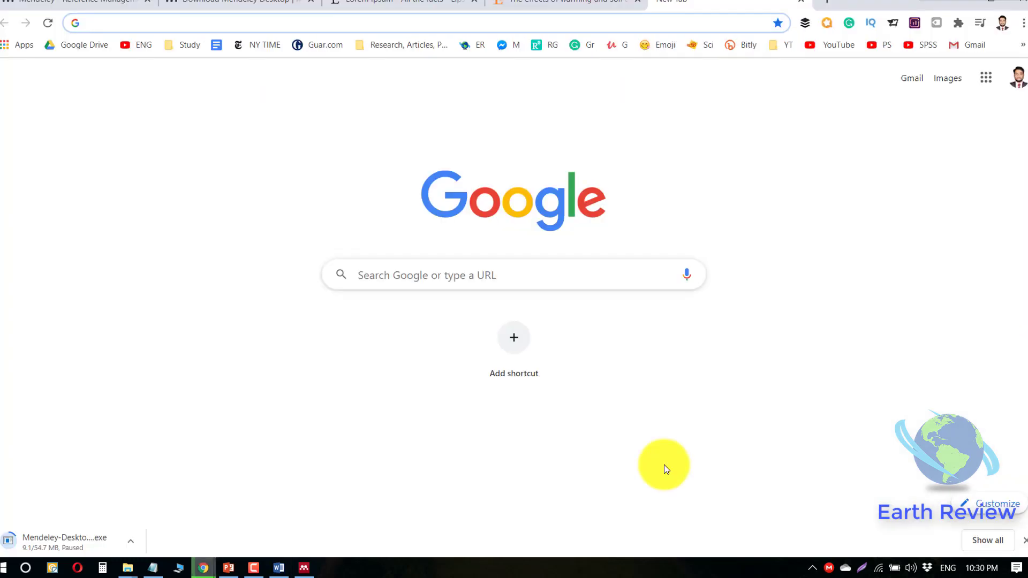
type("chrome")
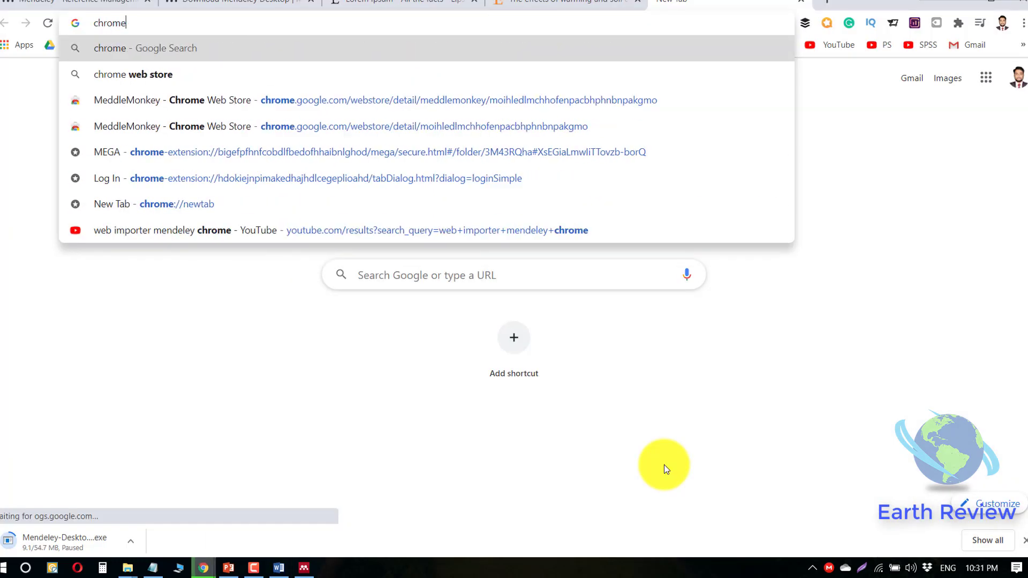
type(" ex")
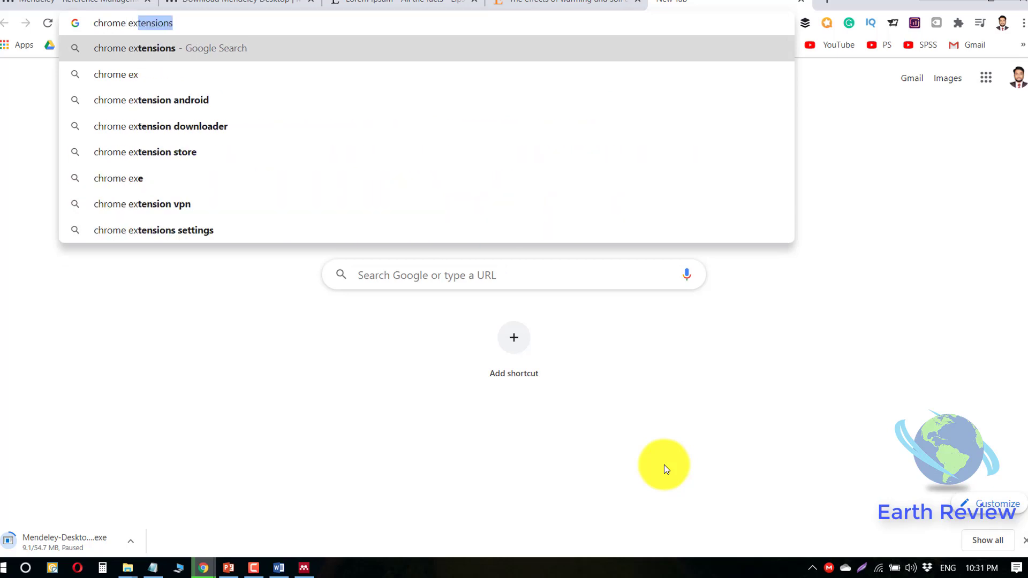
key("Return")
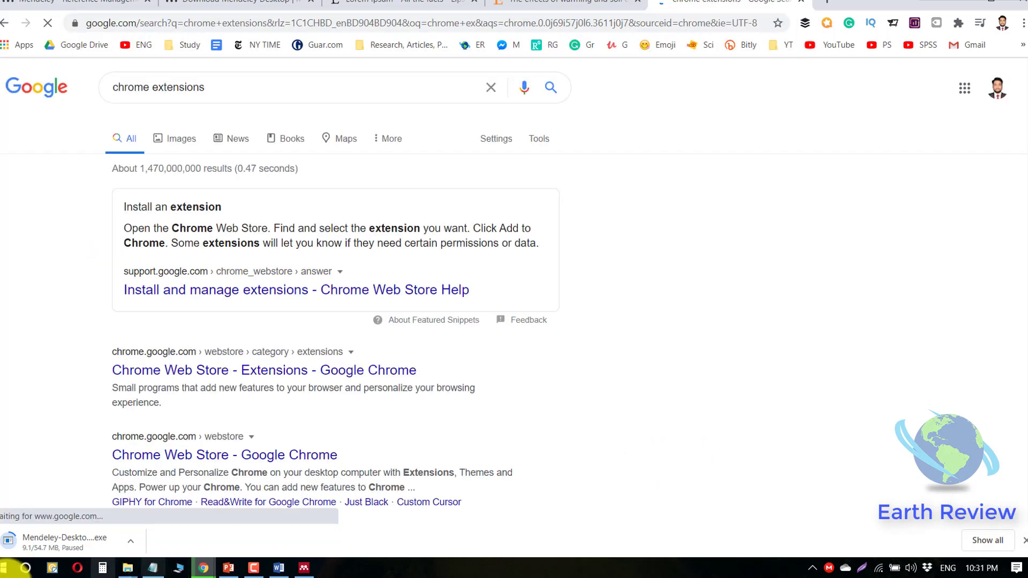
left_click(161, 390)
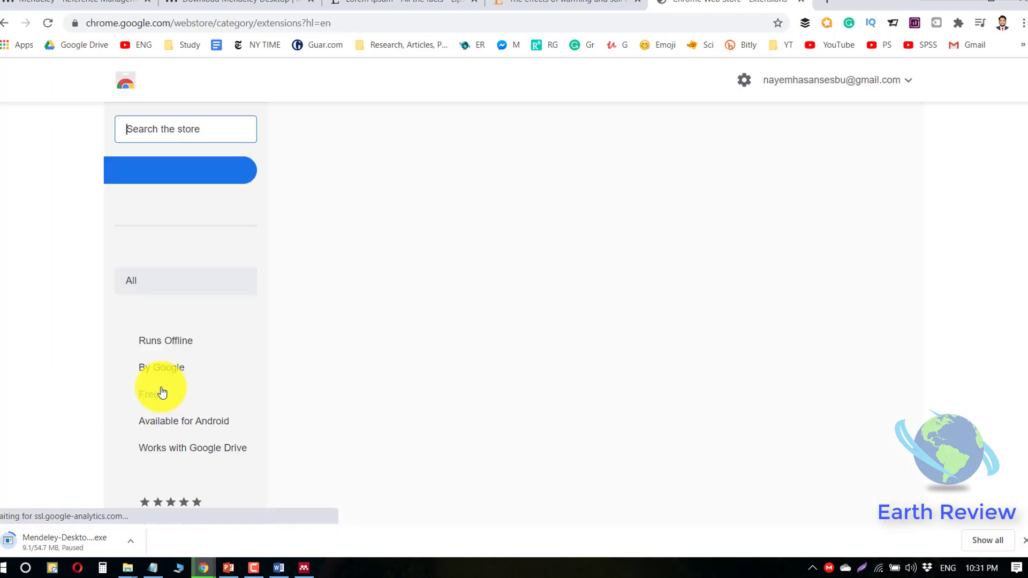
- Add Mendeley Web Importer to Chrome, then return to the ScienceDirect article
type("mendeley")
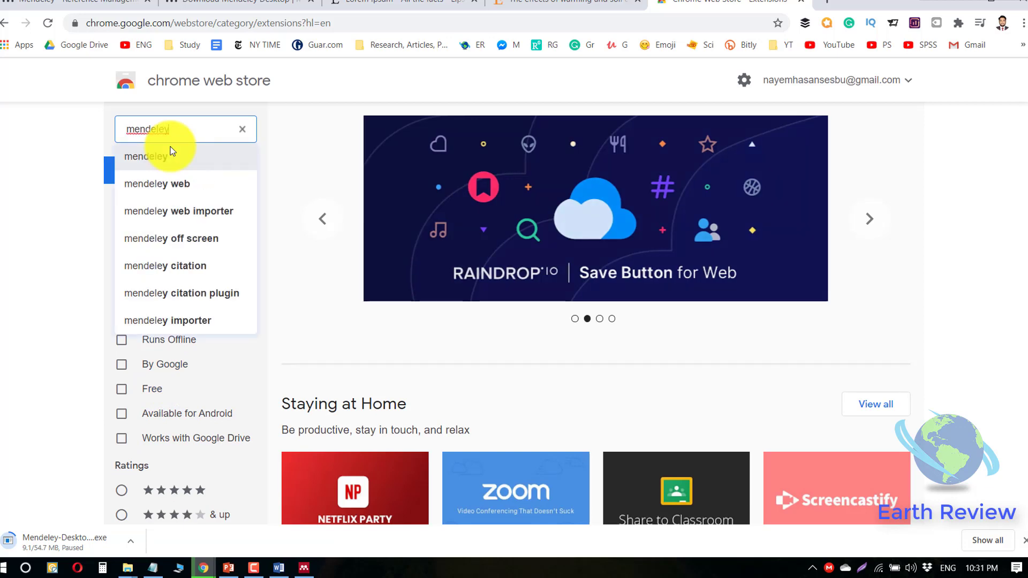
left_click(197, 207)
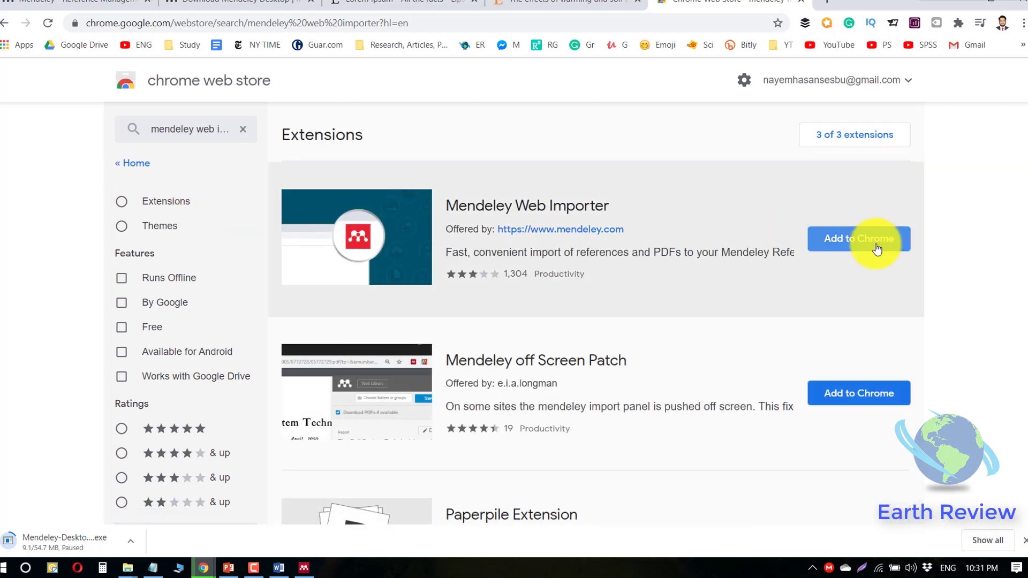
left_click(876, 249)
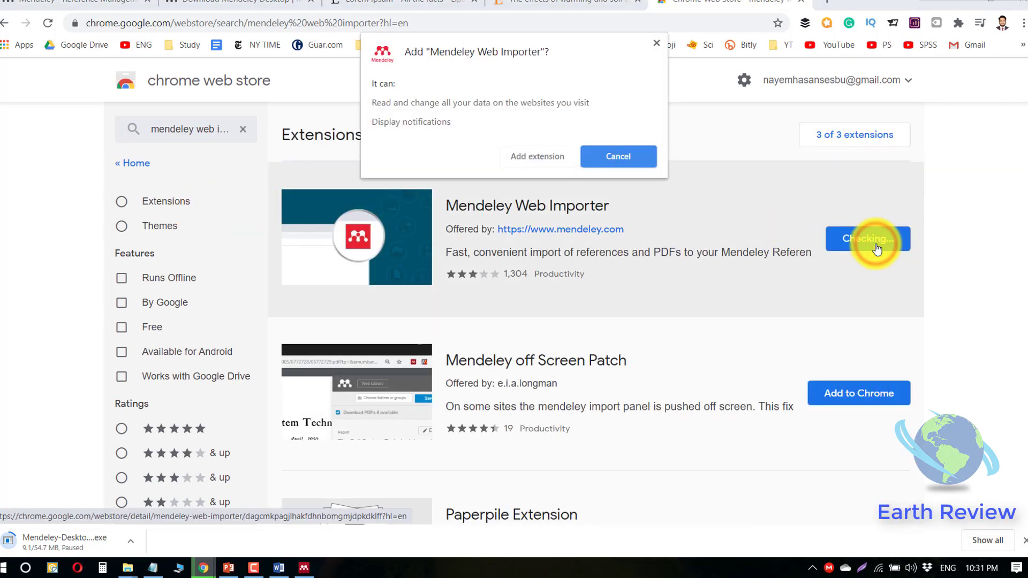
left_click(551, 157)
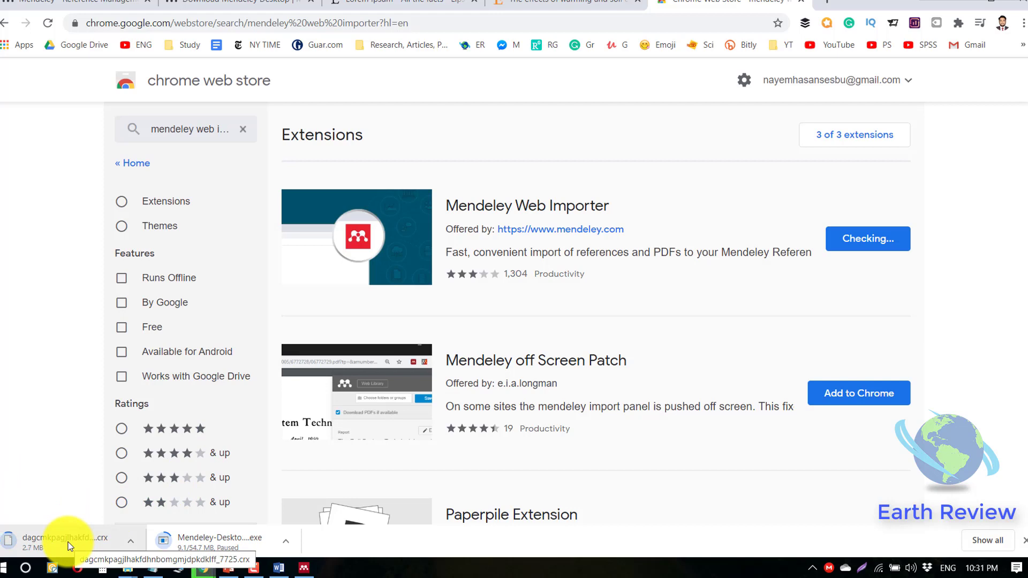
left_click(934, 41)
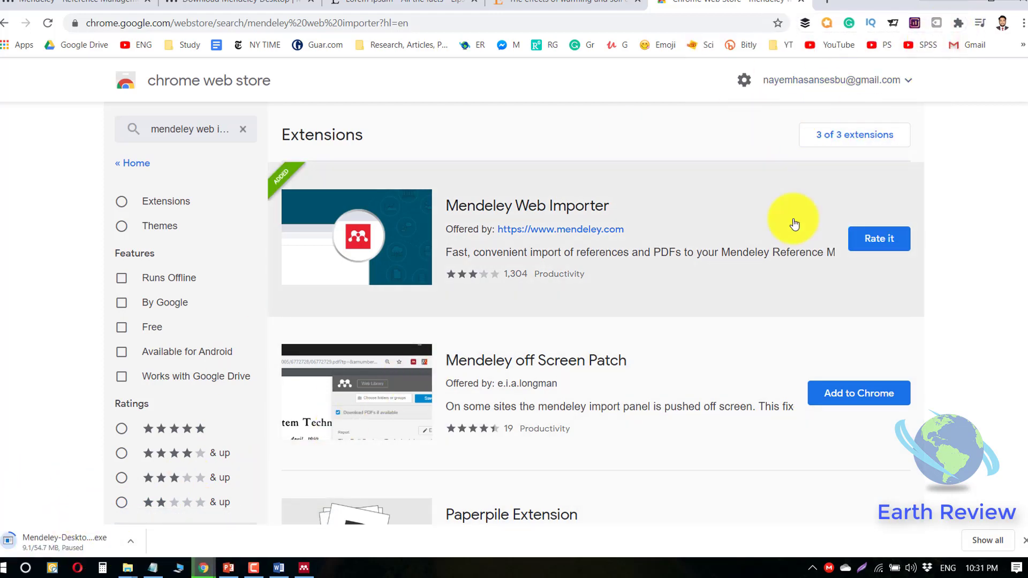
left_click(581, 5)
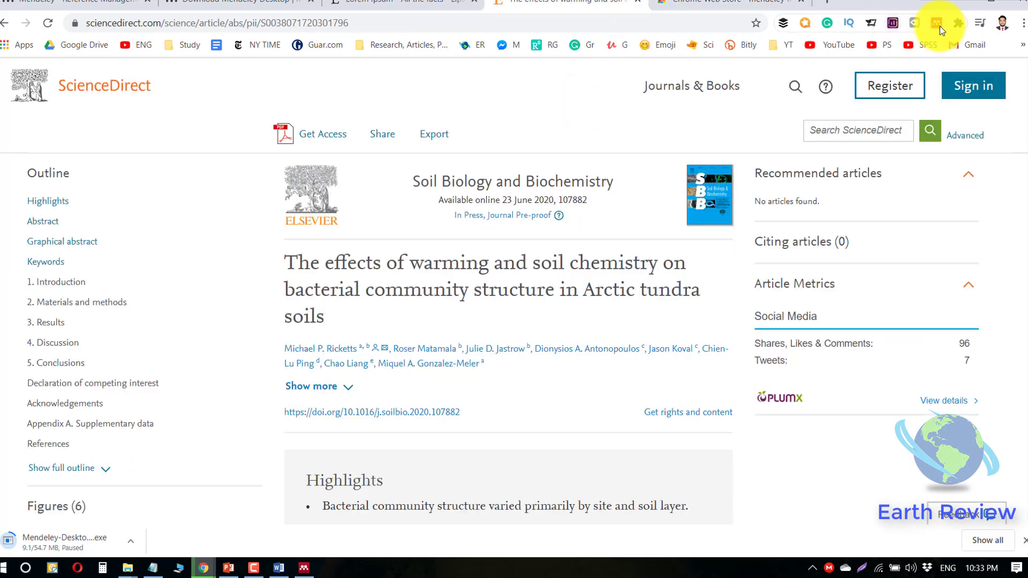
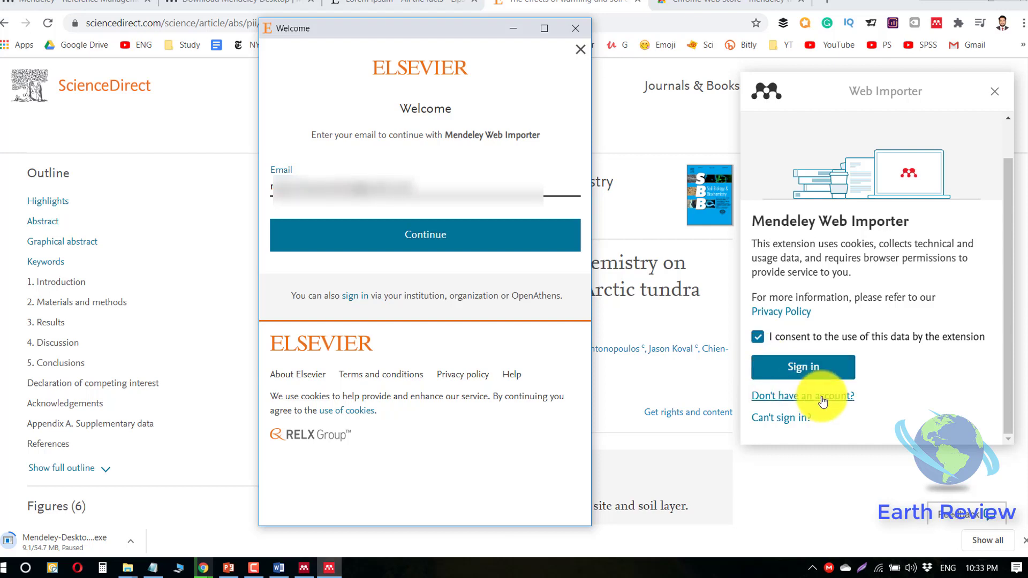
- Submit the account email on Elsevier's sign-in page and start entering the password
left_click(442, 232)
left_click(349, 240)
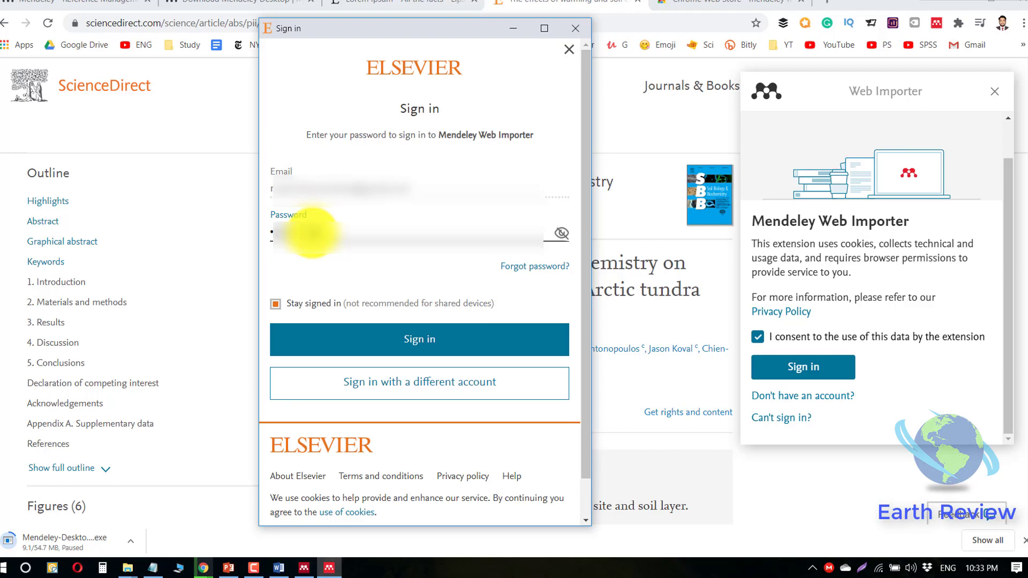
- Finish signing in, then open the Mendeley importer's collection list for the Arctic tundra article
left_click(406, 346)
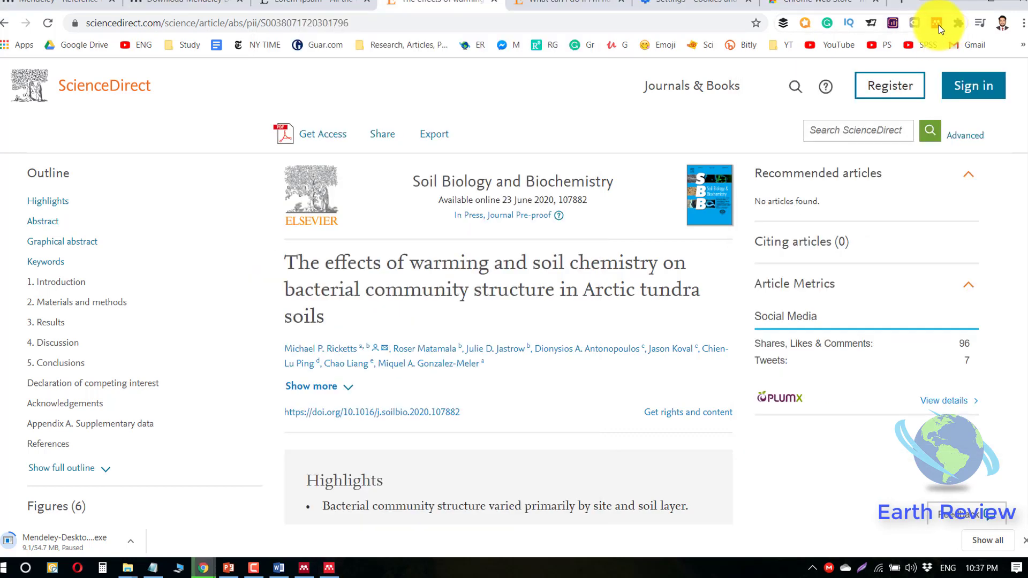
left_click(938, 24)
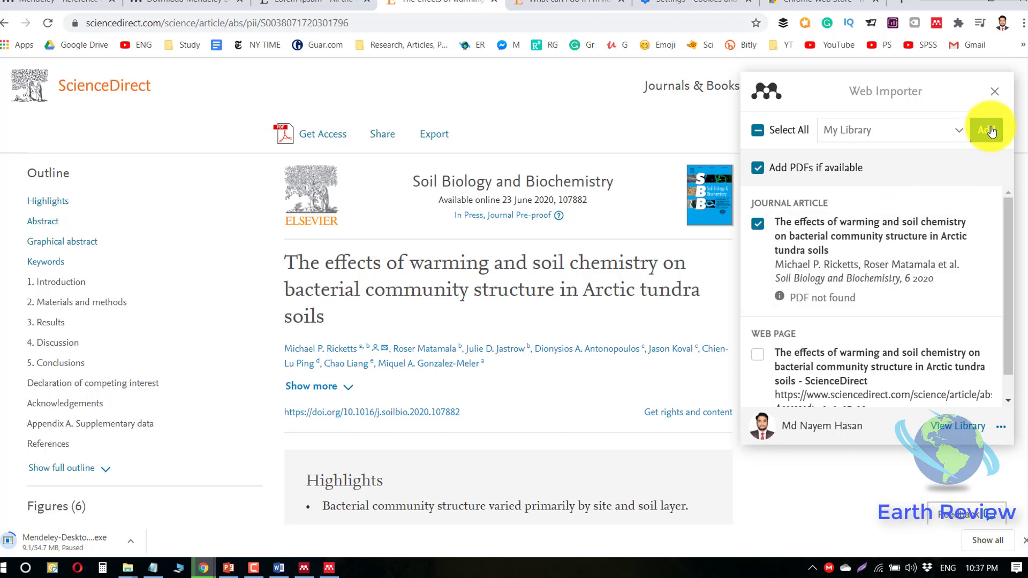
left_click(957, 130)
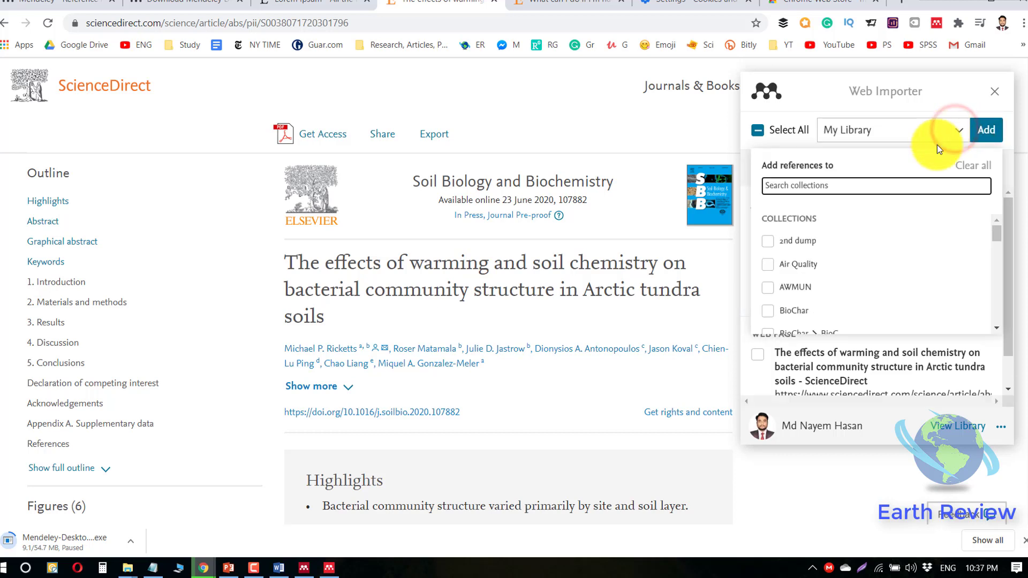
scroll(819, 246, "down", 5)
scroll(817, 252, "down", 3)
scroll(817, 253, "down", 8)
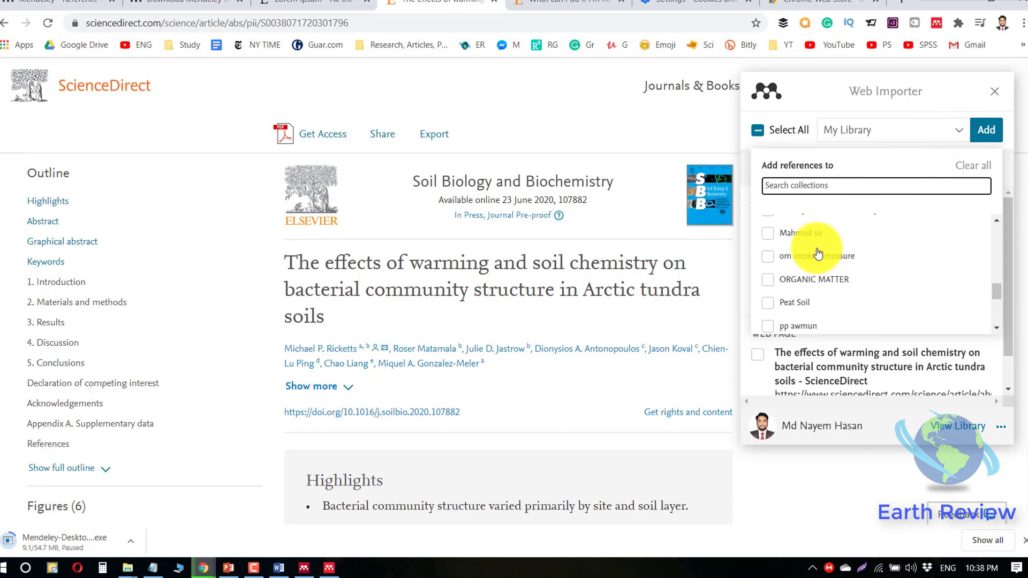
scroll(818, 257, "down", 4)
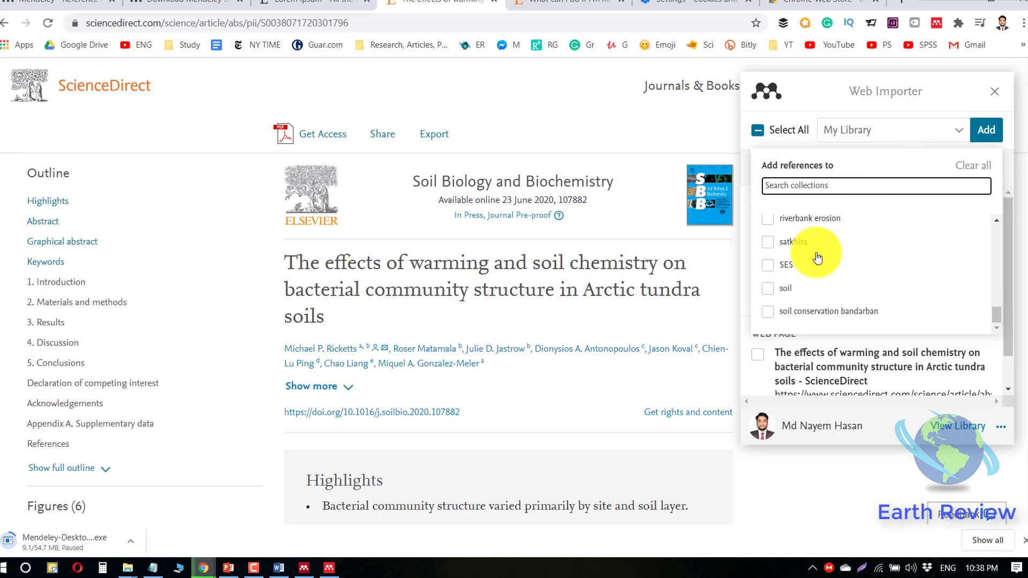
- Add the article reference to the BioChar collection, then return to the PowerPoint practice slide
left_click(780, 264)
left_click(768, 232)
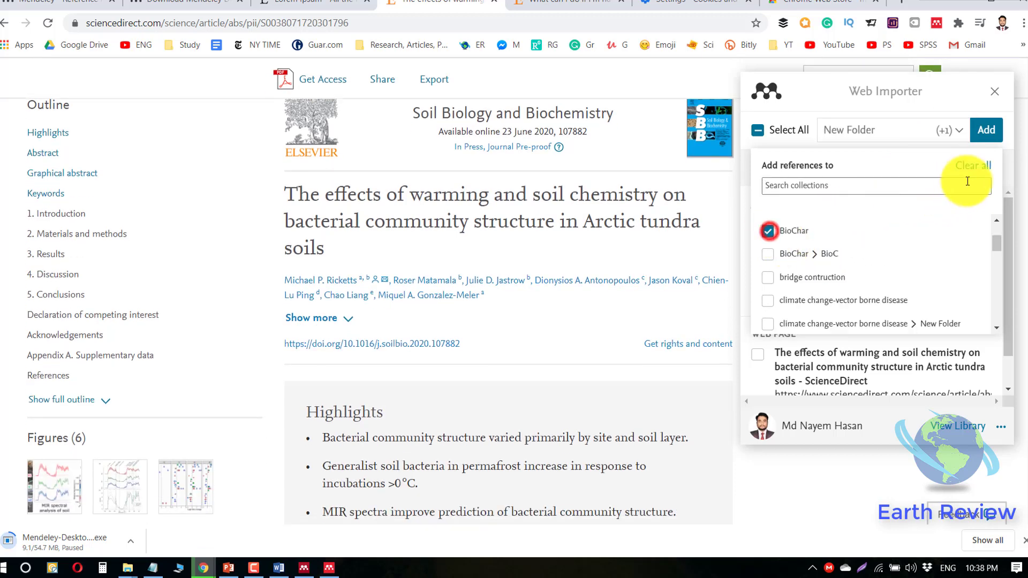
left_click(986, 131)
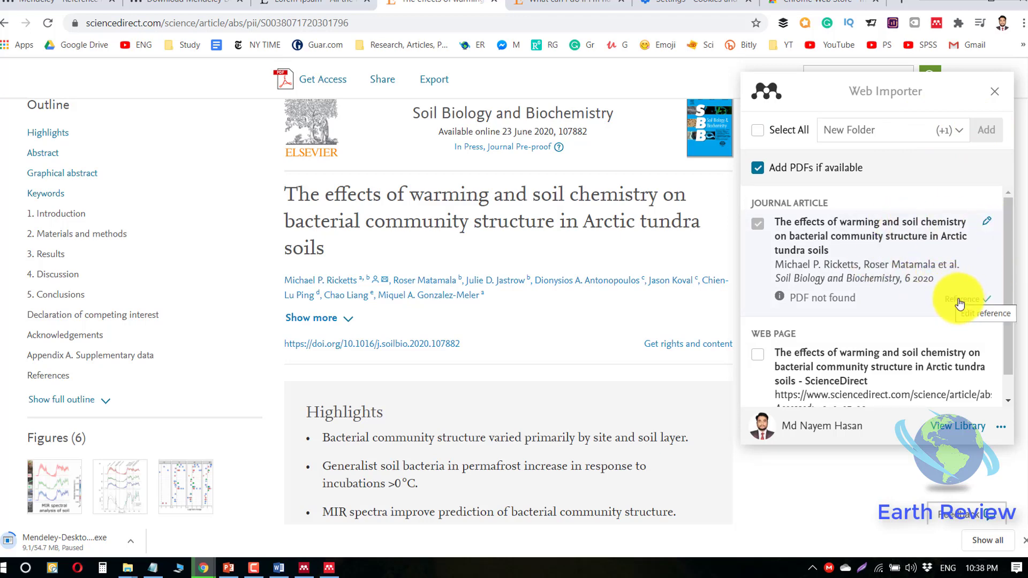
left_click(994, 92)
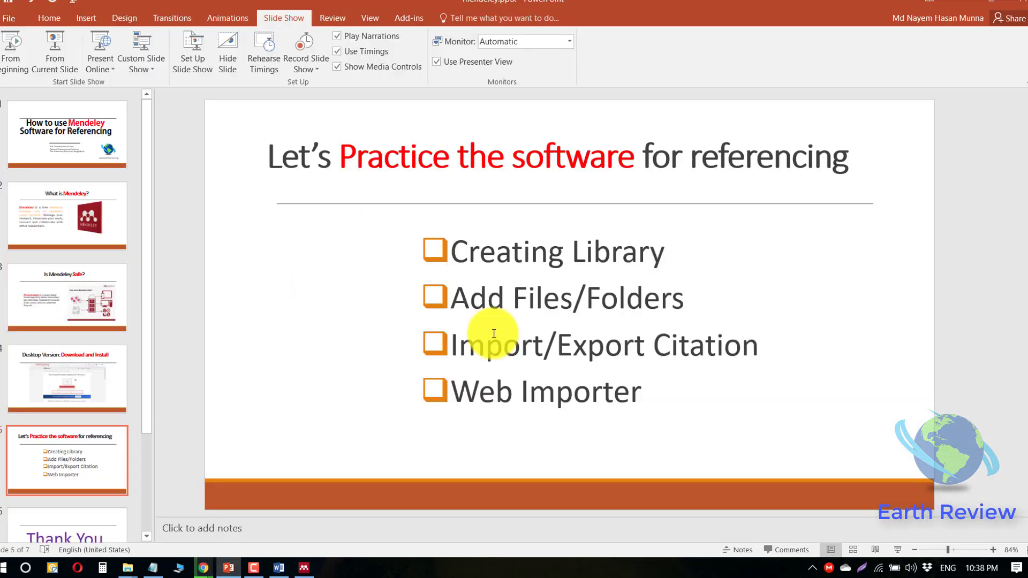